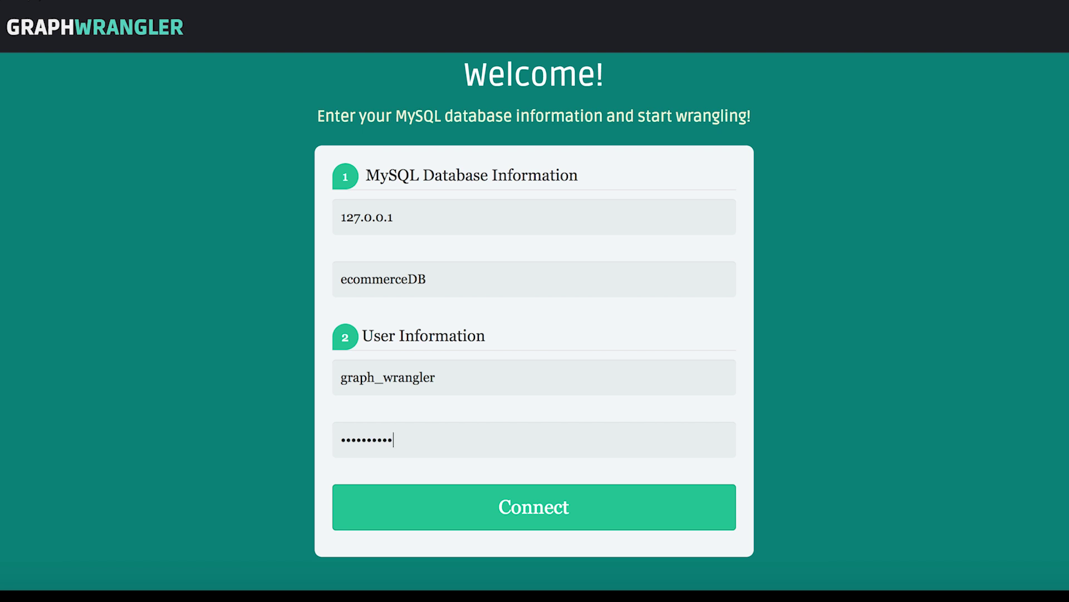
- Connect to the ecommerceDB database and look through its Customer and Orders tables
key("Return")
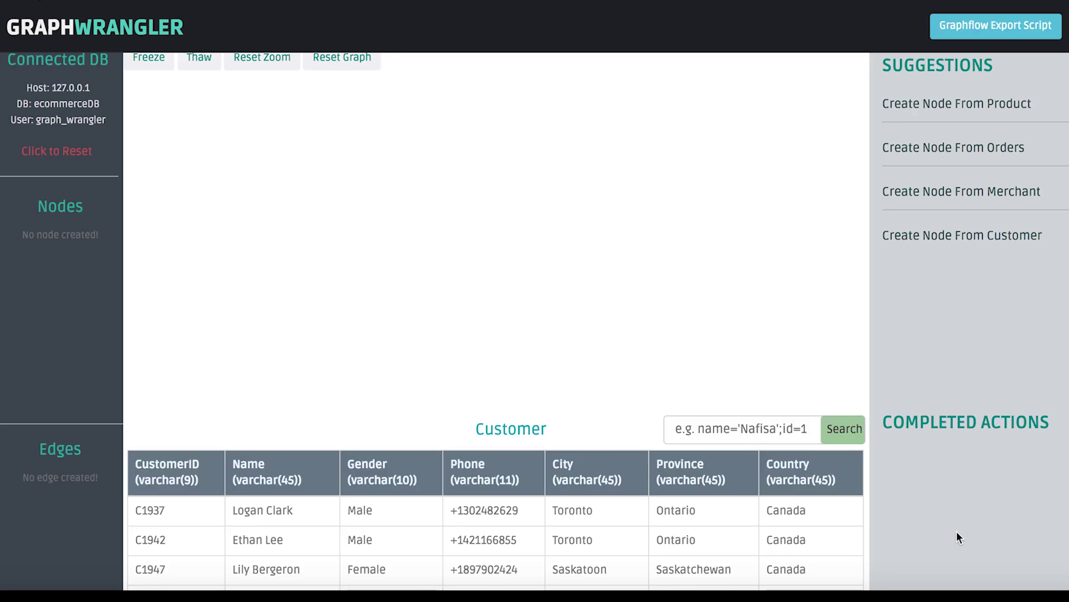
scroll(759, 501, "down", 5)
scroll(761, 516, "down", 5)
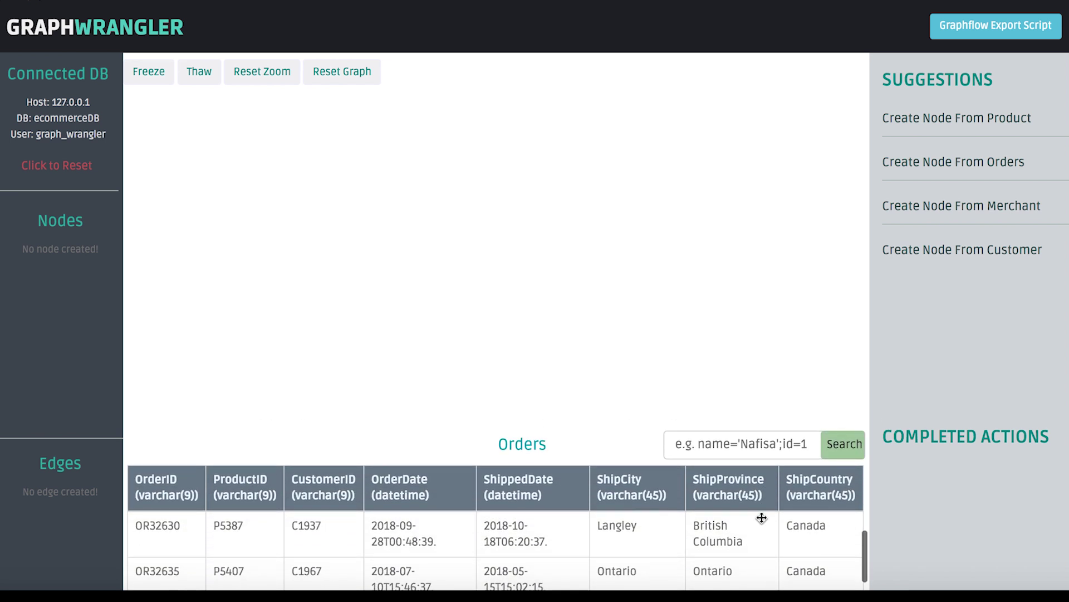
scroll(761, 515, "down", 5)
scroll(761, 518, "up", 15)
- Search the Customer table by the name attribute for the customer's full name
left_click(696, 446)
type("name=Alice Smit")
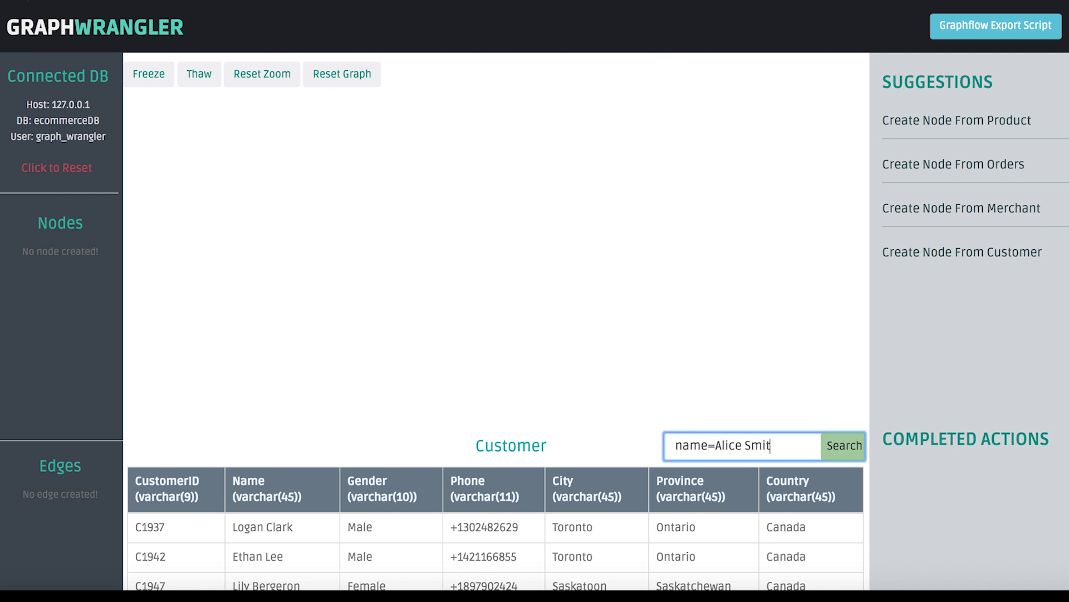
type("h")
left_click(839, 455)
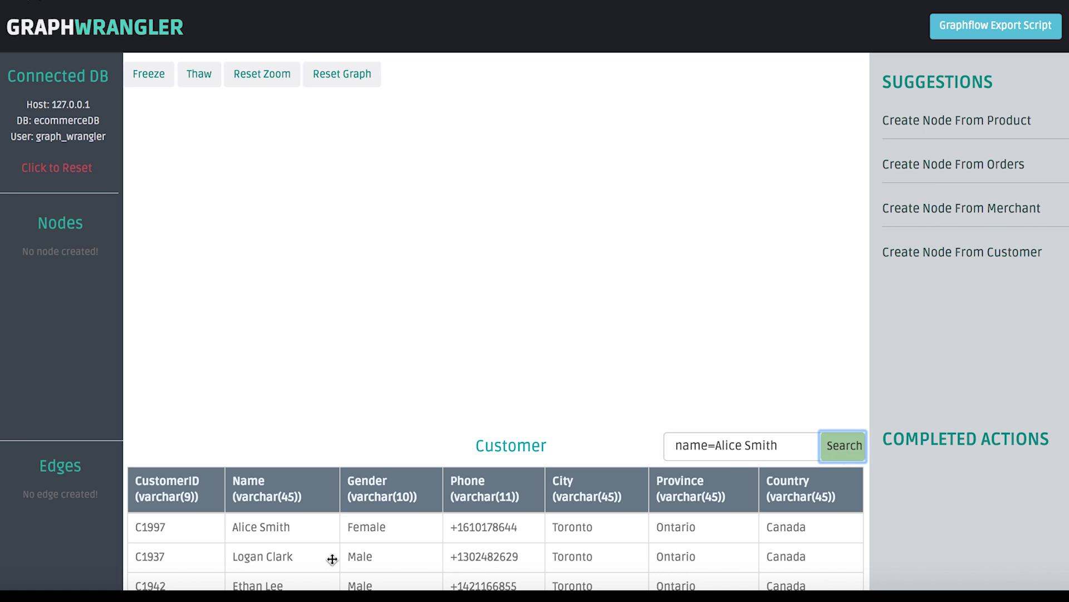
- Create a Customer node from the matching customer row, labelled with the Name attribute
left_click(313, 536)
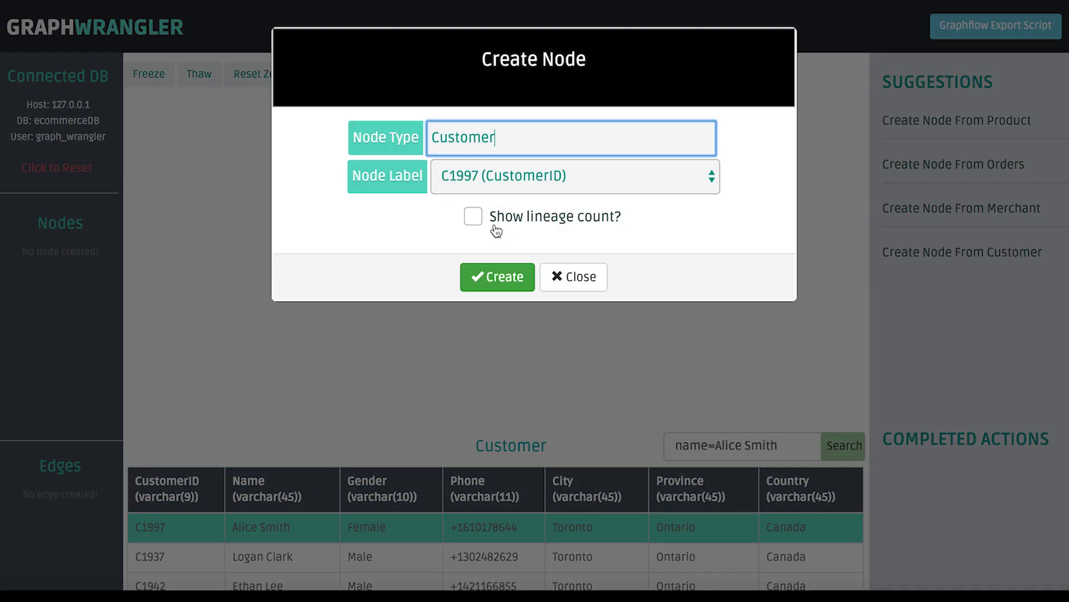
left_click(496, 182)
left_click(497, 199)
left_click(512, 277)
- Search the Product table for Description=Tactix Bravo
scroll(567, 510, "down", 5)
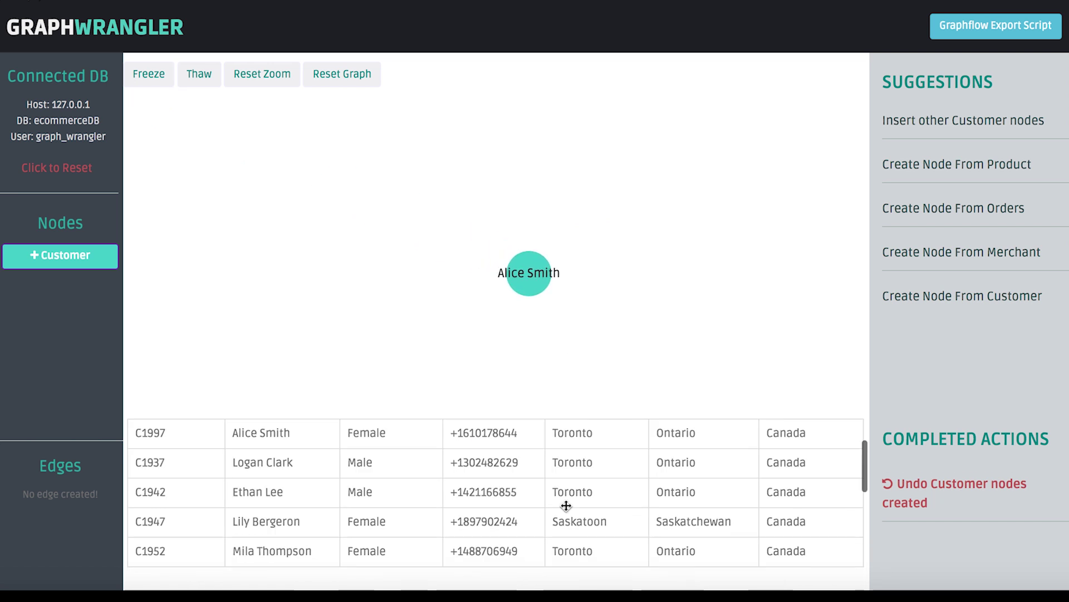
scroll(567, 510, "down", 8)
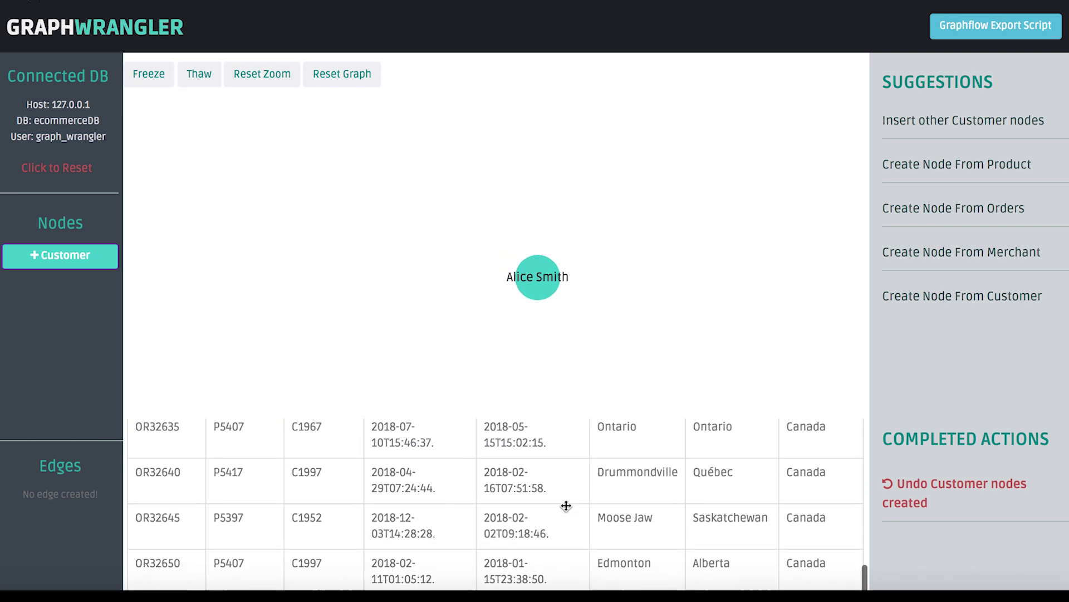
scroll(566, 505, "down", 5)
left_click(702, 472)
type("Description=Tactix Bravo")
left_click(778, 497)
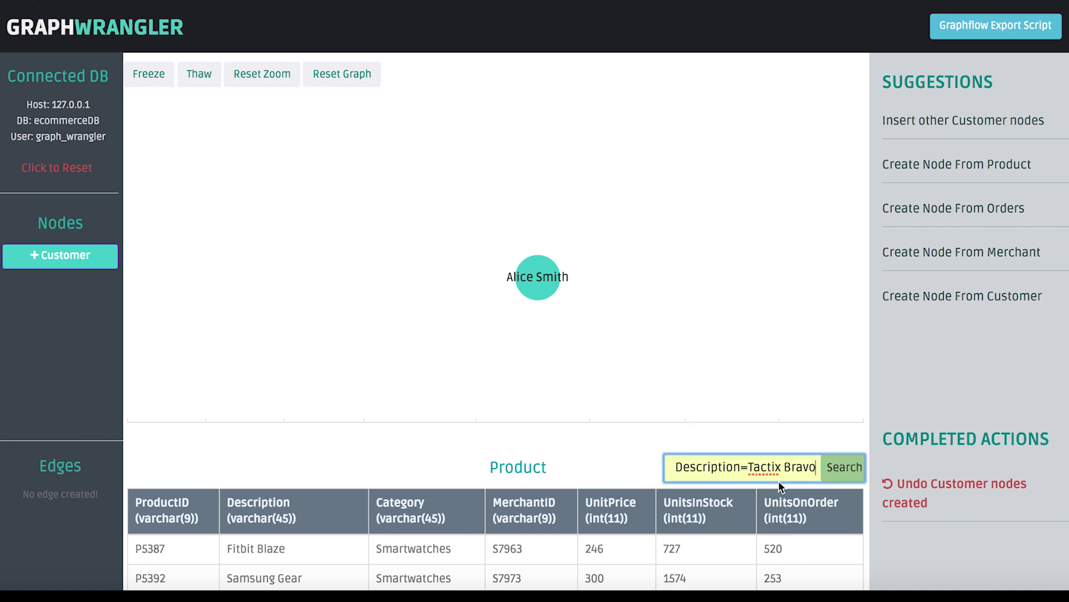
left_click(839, 468)
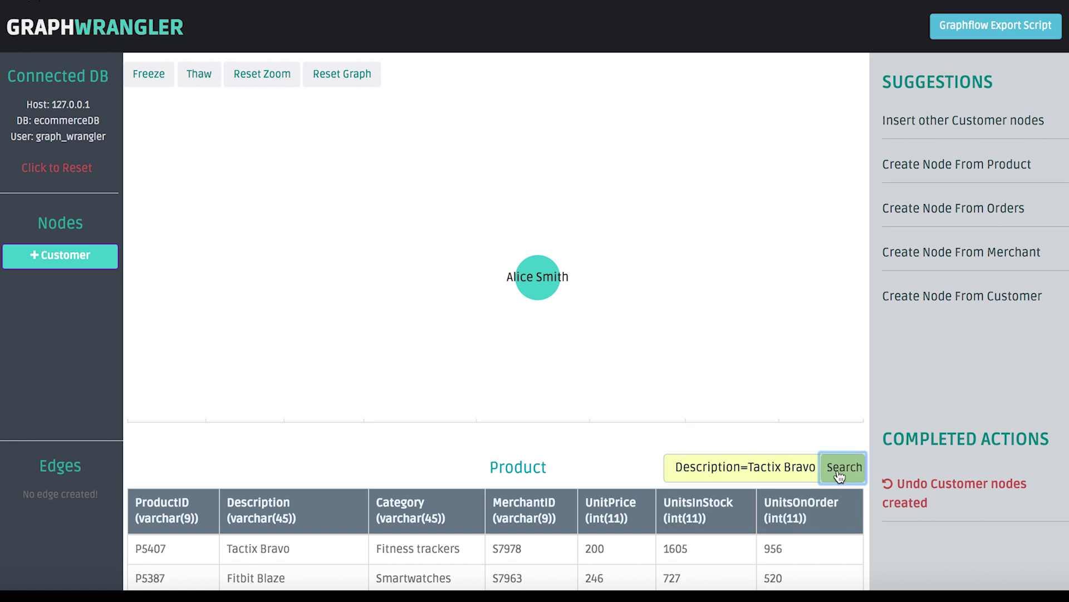
- Create a Product node from the Tactix Bravo row, labelled with the Description attribute
left_click(249, 547)
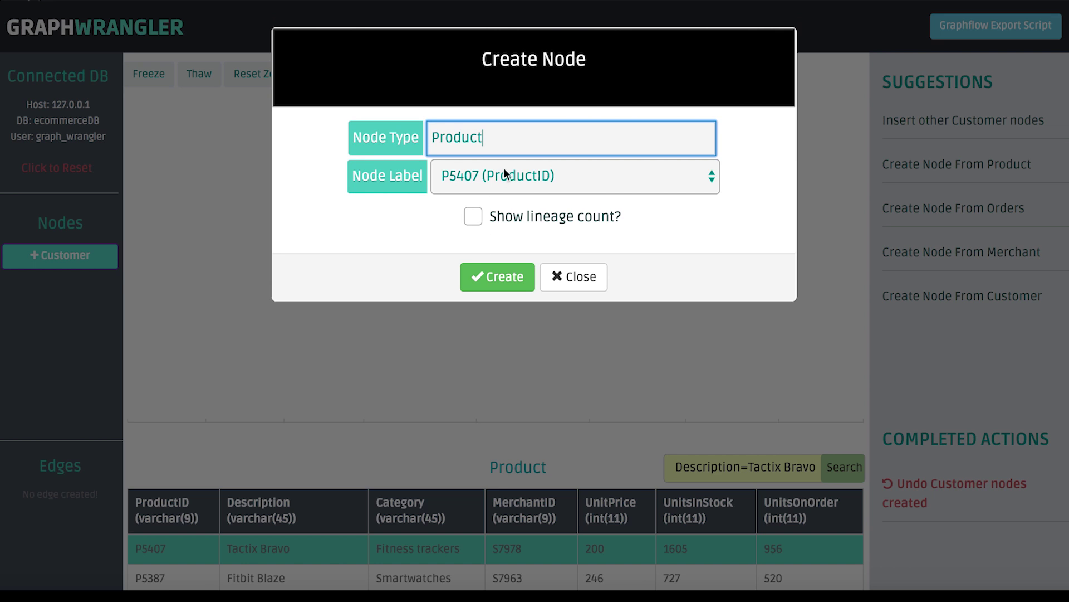
left_click(499, 172)
left_click(500, 193)
left_click(504, 285)
- Connect the customer node to the Tactix Bravo node using the relationship Orders joining Customer and Product
mouse_move(559, 286)
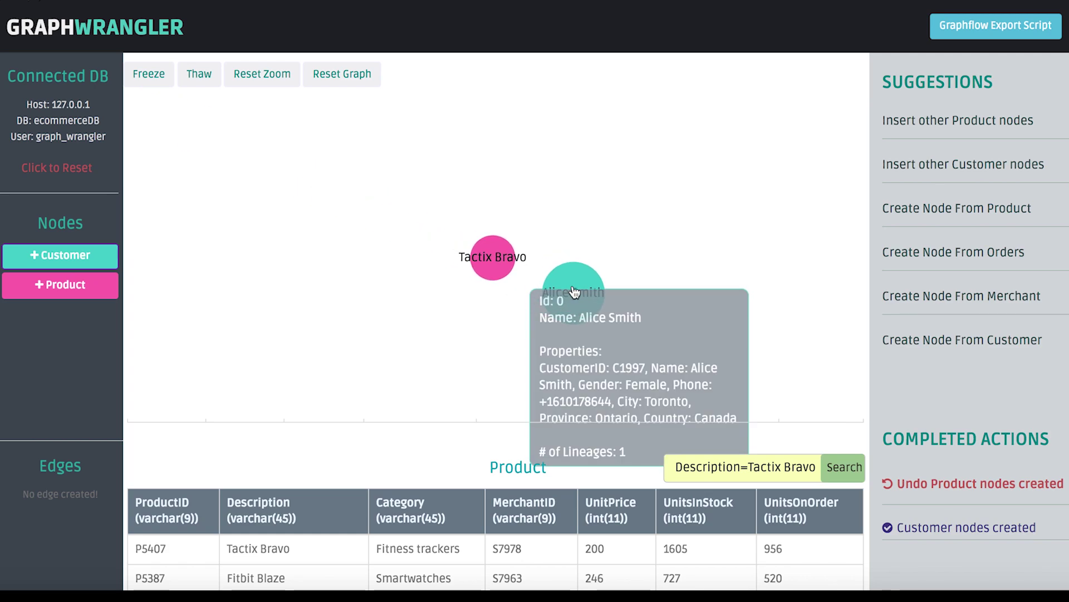
left_click_drag(558, 286, 512, 268)
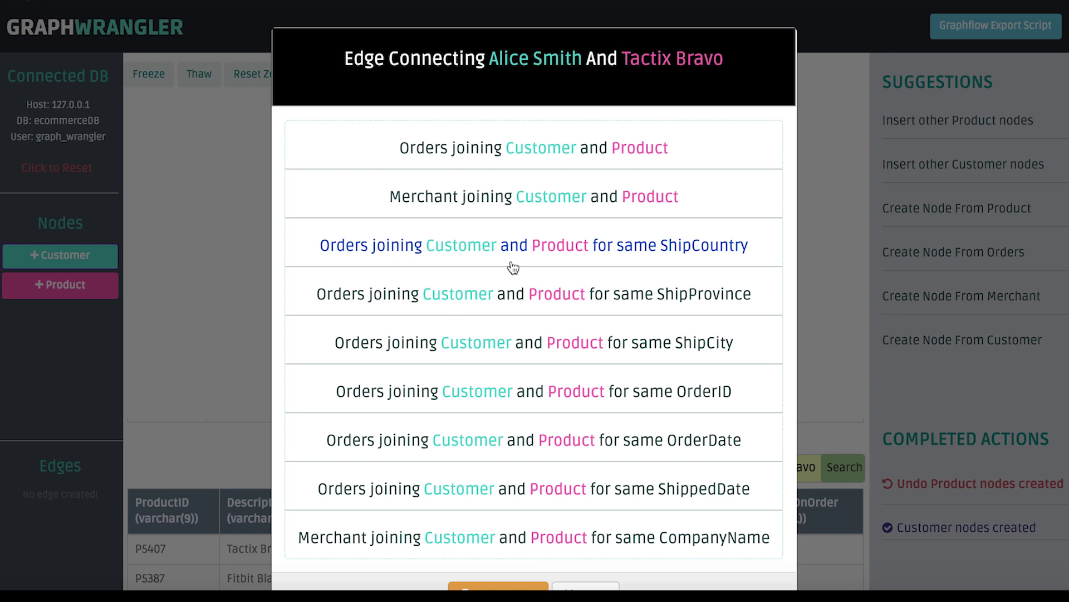
left_click(572, 159)
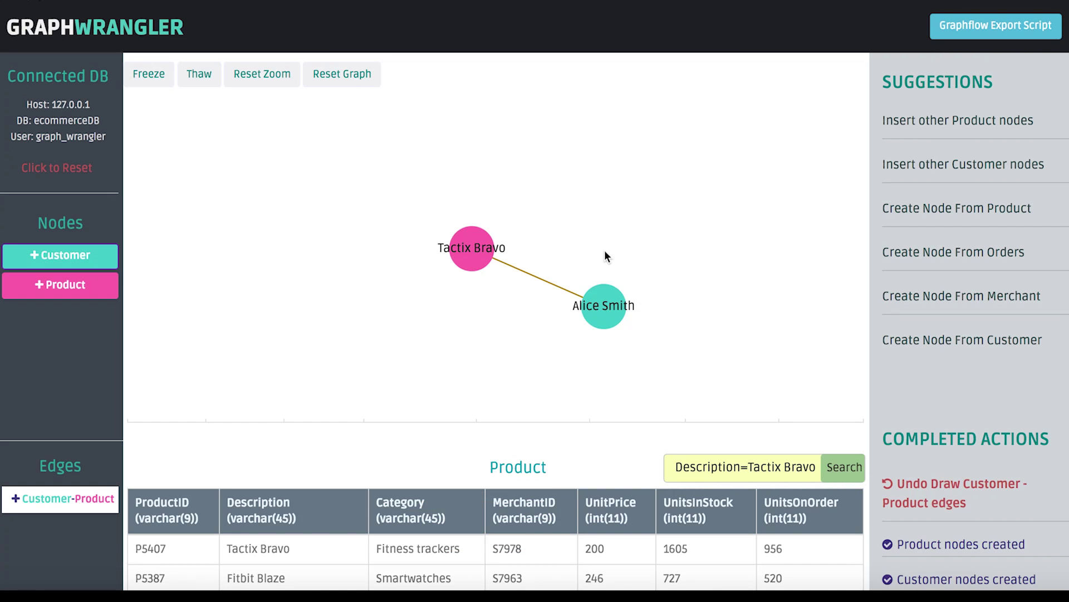
- Explore the 1st and 2nd degree neighbors of the original customer node and move it in among the other customer nodes
right_click(596, 315)
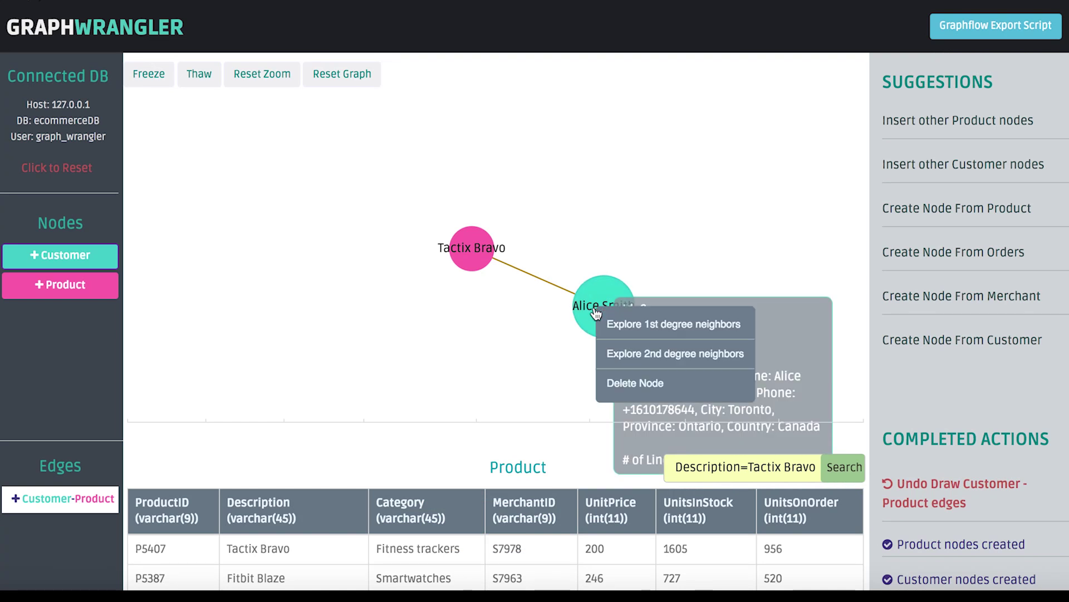
left_click(624, 327)
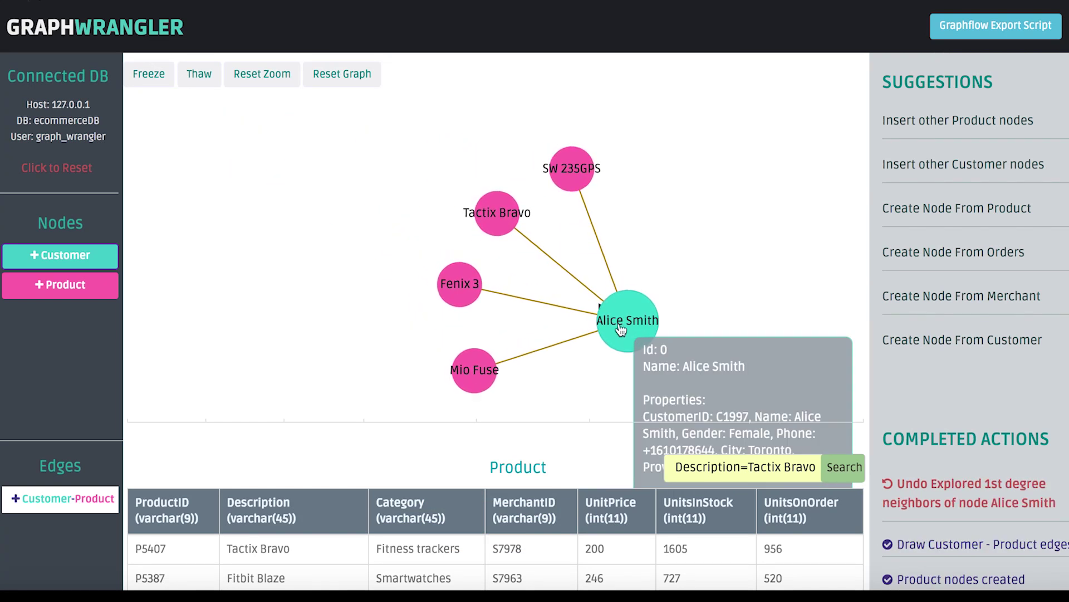
right_click(645, 336)
left_click(658, 356)
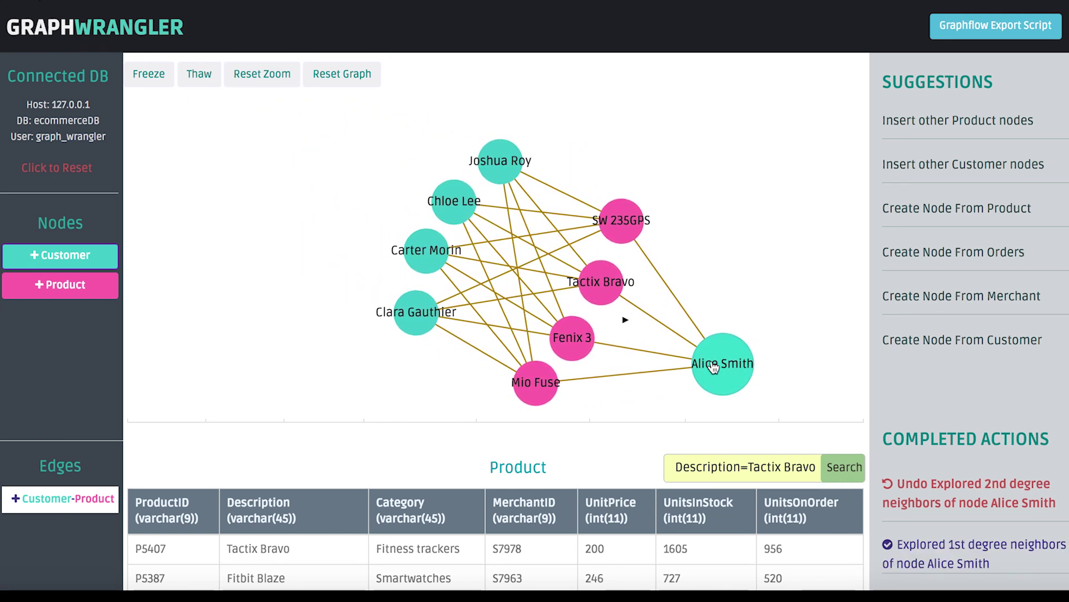
left_click_drag(717, 367, 503, 254)
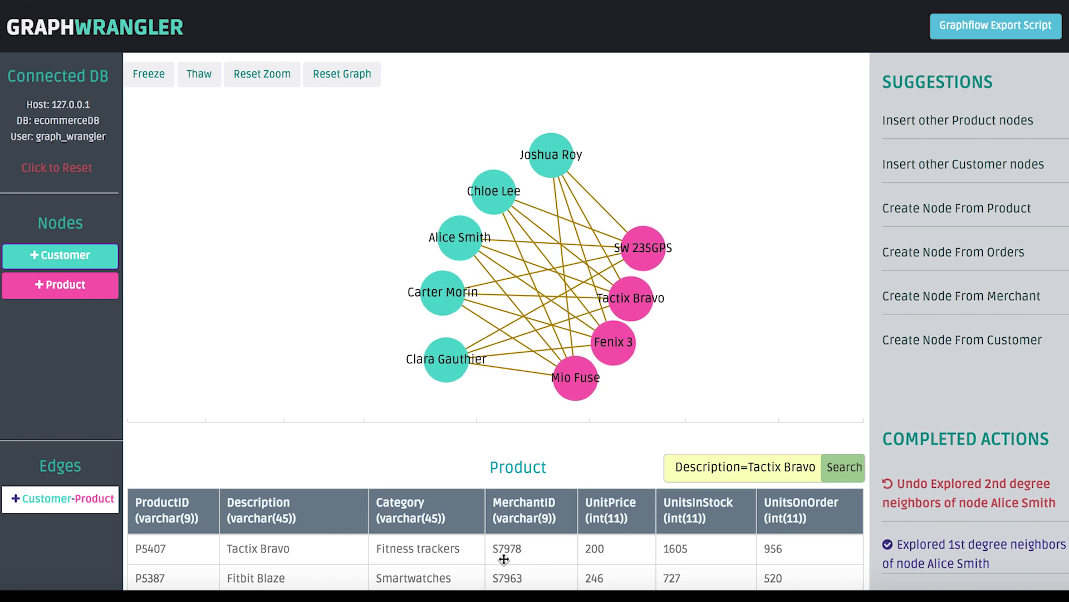
- Search the Merchant table for MerchantId=S7978
scroll(525, 556, "up", 10)
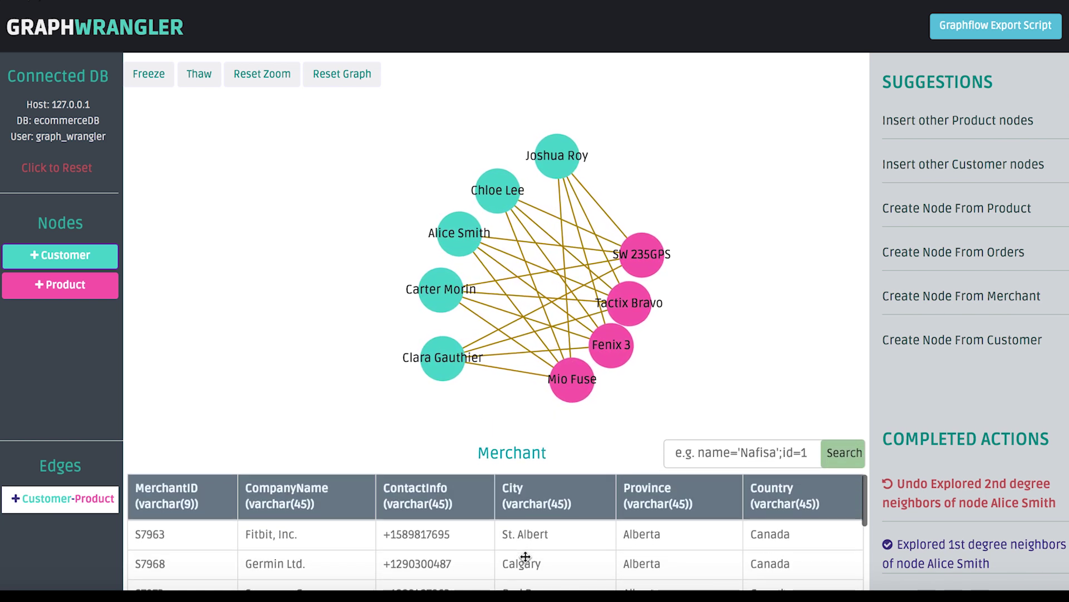
left_click(694, 452)
type("M")
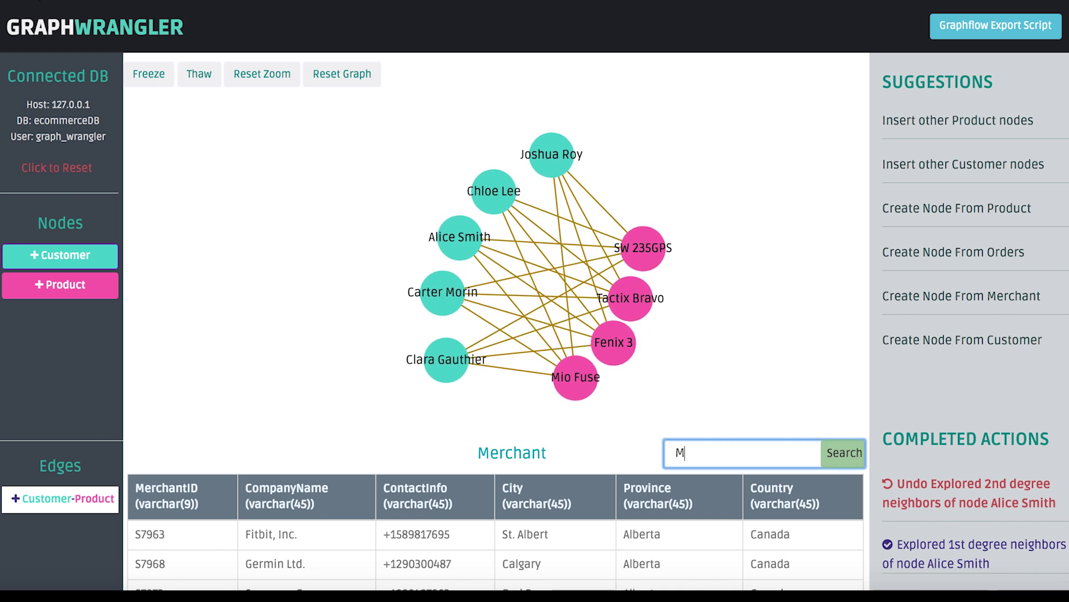
type("erchantId=S7978")
left_click(840, 459)
- Create a Merchant node from the Fraudster Ltd. row, labelled with the CompanyName attribute
left_click_drag(409, 528, 405, 301)
left_click(506, 184)
left_click(509, 197)
left_click(500, 278)
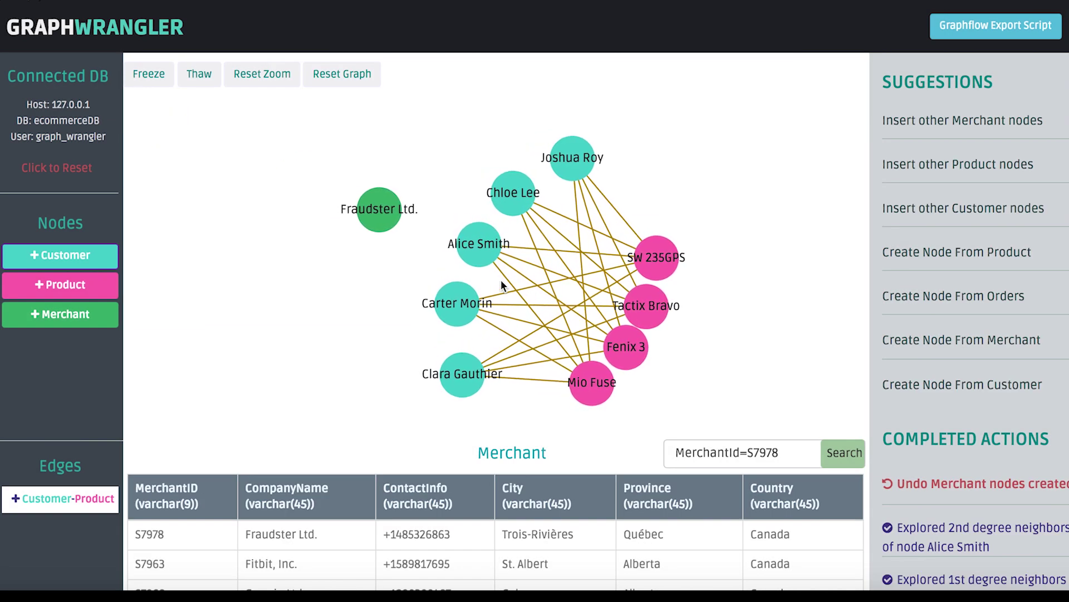
- Connect the Tactix Bravo product node to the Fraudster Ltd. merchant node through the join on MerchantID
left_click_drag(478, 245, 391, 210)
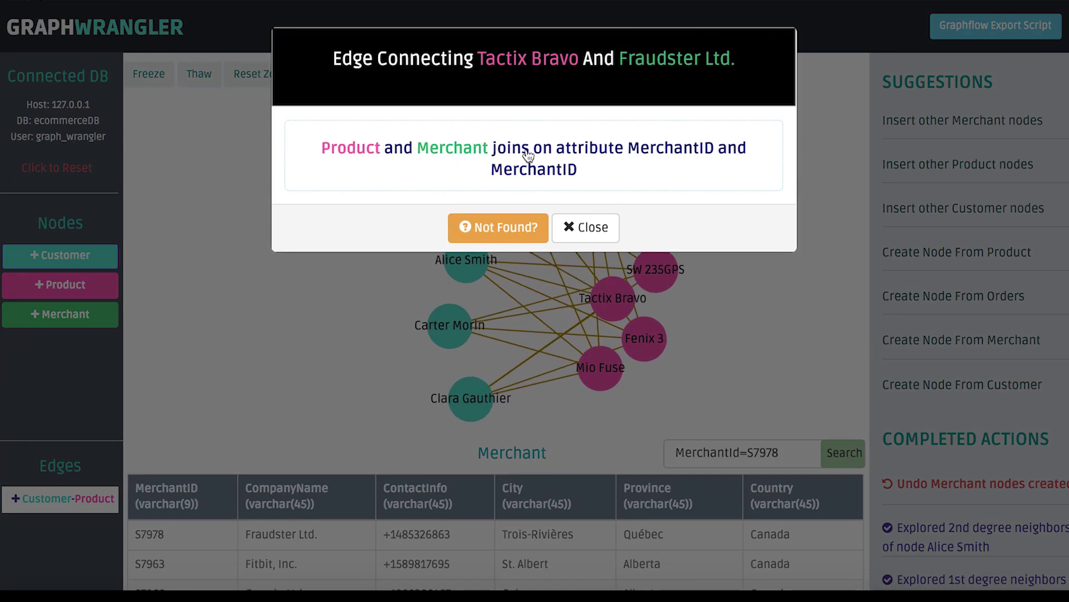
left_click(586, 228)
left_click_drag(503, 211, 765, 328)
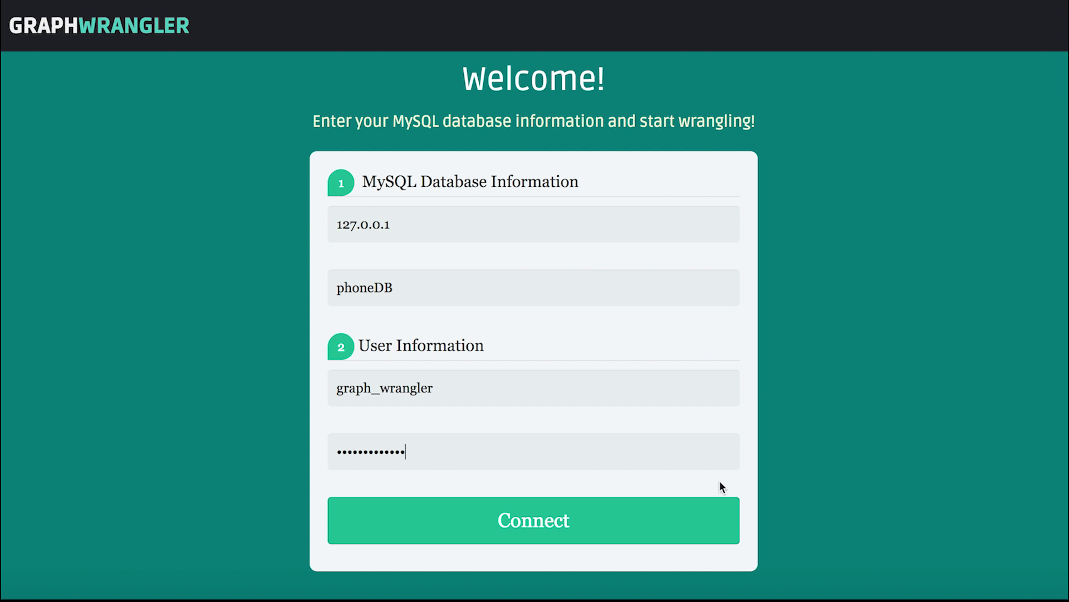
- Connect to the phoneDB database and look through its Caller and Calls tables
left_click(511, 522)
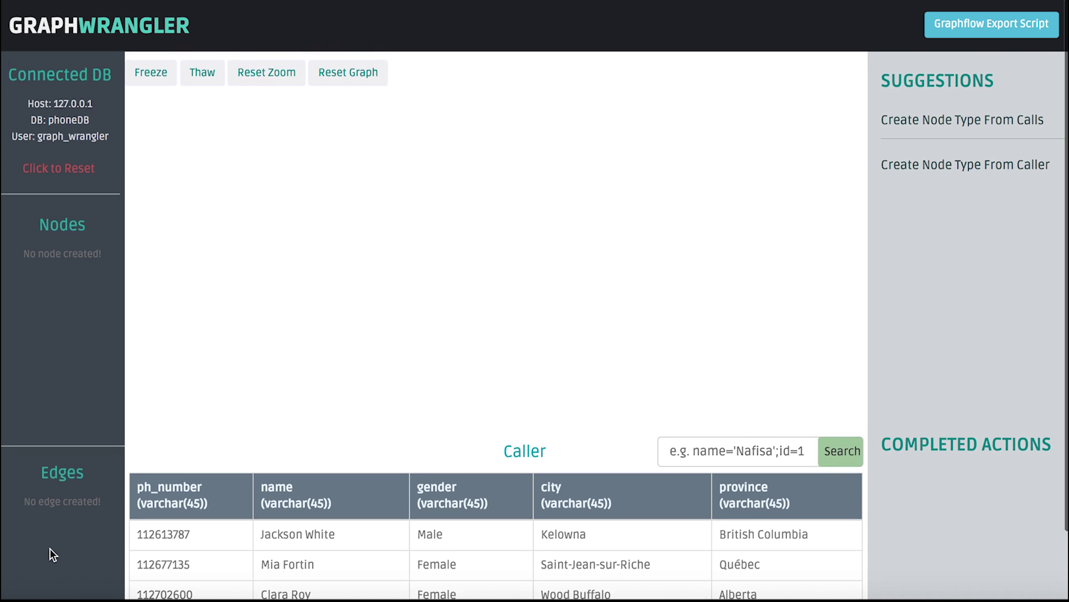
scroll(383, 557, "down", 3)
scroll(383, 559, "down", 2)
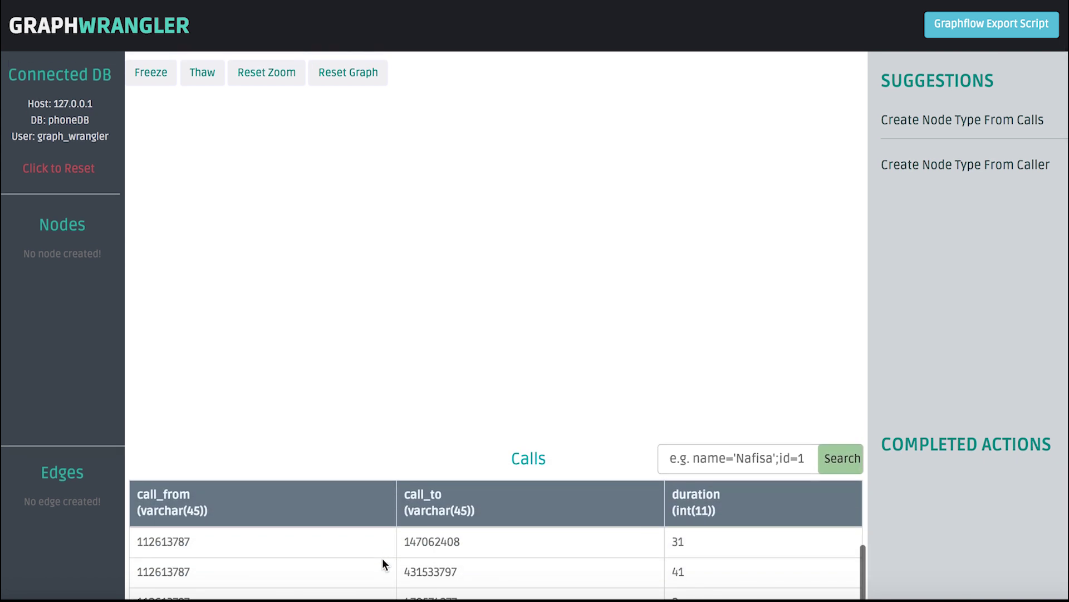
scroll(383, 559, "up", 4)
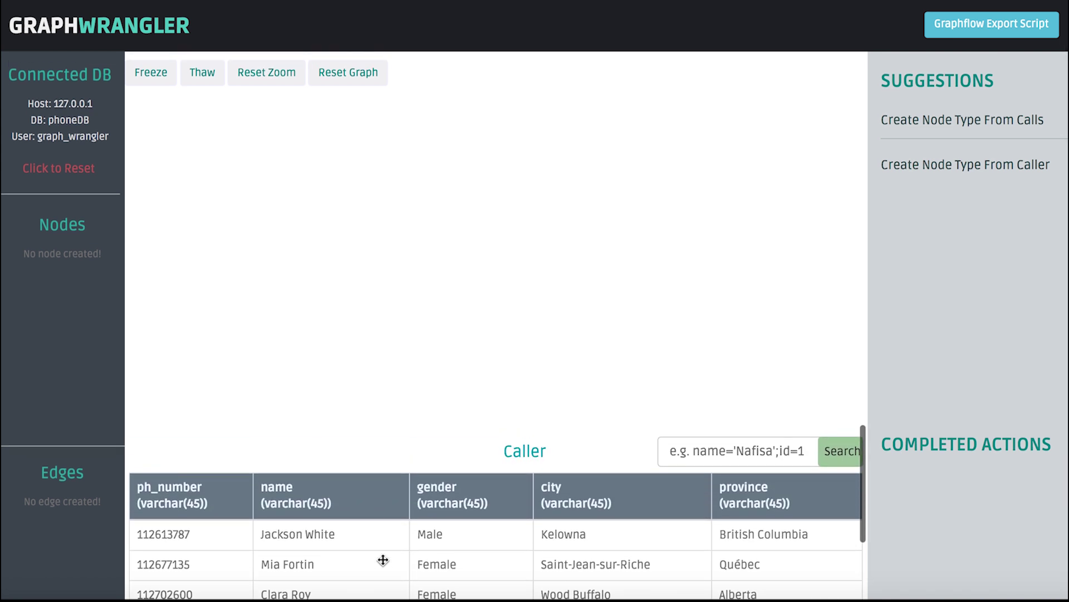
- Create a province node from the Québec value in the Caller table, with its lineage count shown
left_click_drag(759, 568, 743, 274)
left_click(471, 221)
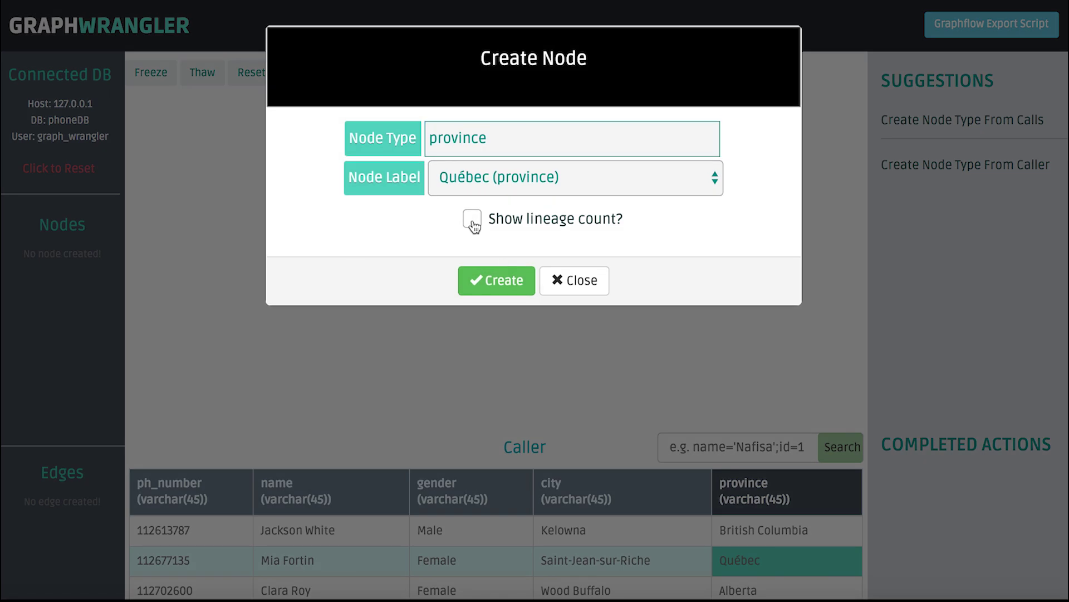
left_click(484, 276)
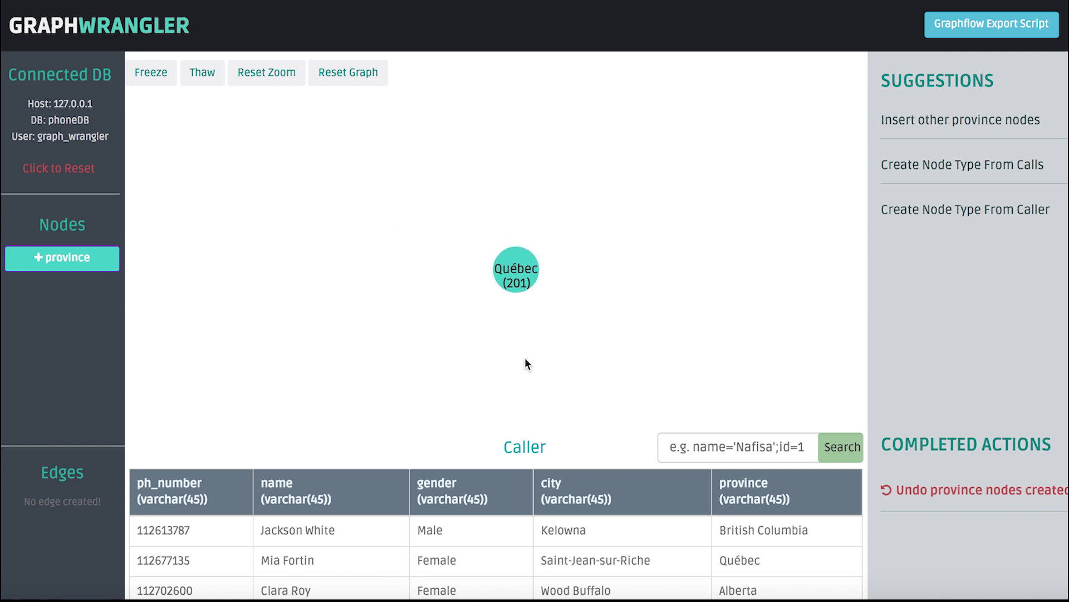
- Insert the other province nodes and link Québec to Ontario using the relationship Calls joining Caller between provinces
left_click(937, 124)
mouse_move(631, 326)
left_click_drag(631, 326, 558, 288)
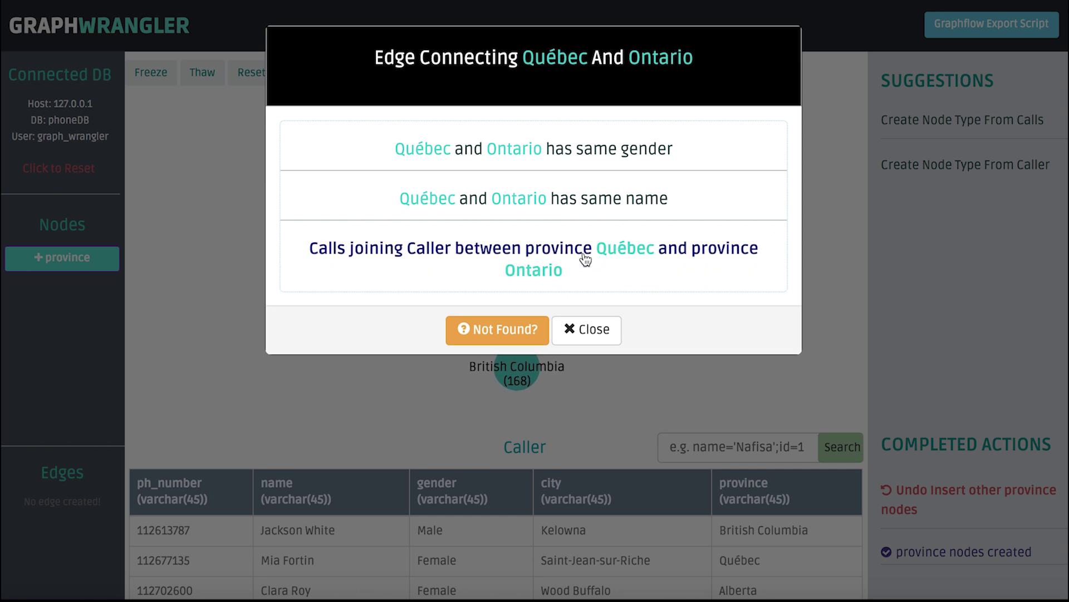
left_click(585, 259)
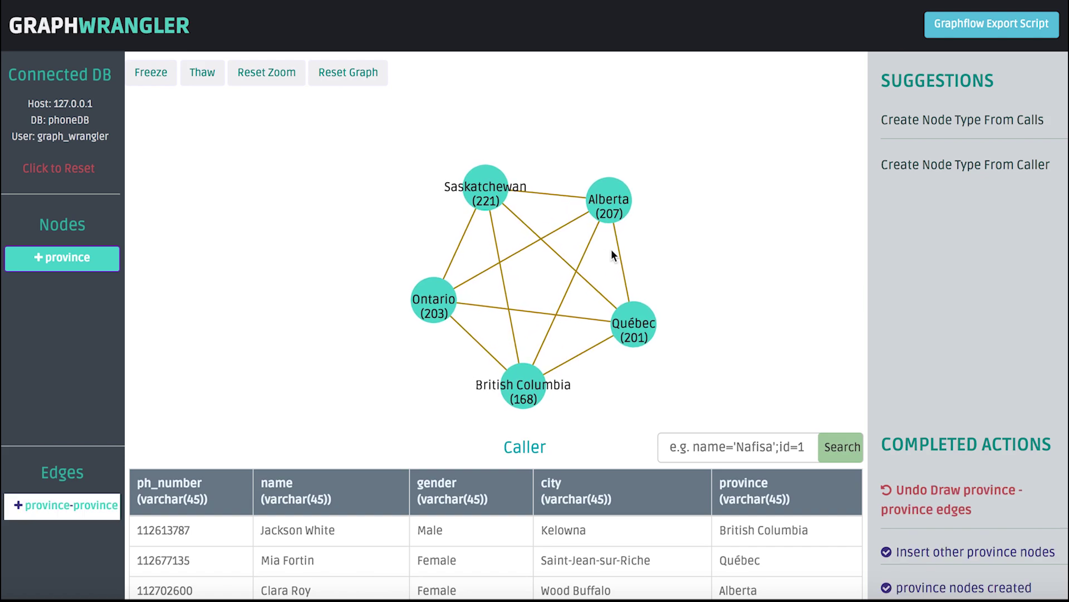
- Add an edge property named # Calls to the province-province edges, using the Count(*) aggregation on the Calls table
right_click(620, 255)
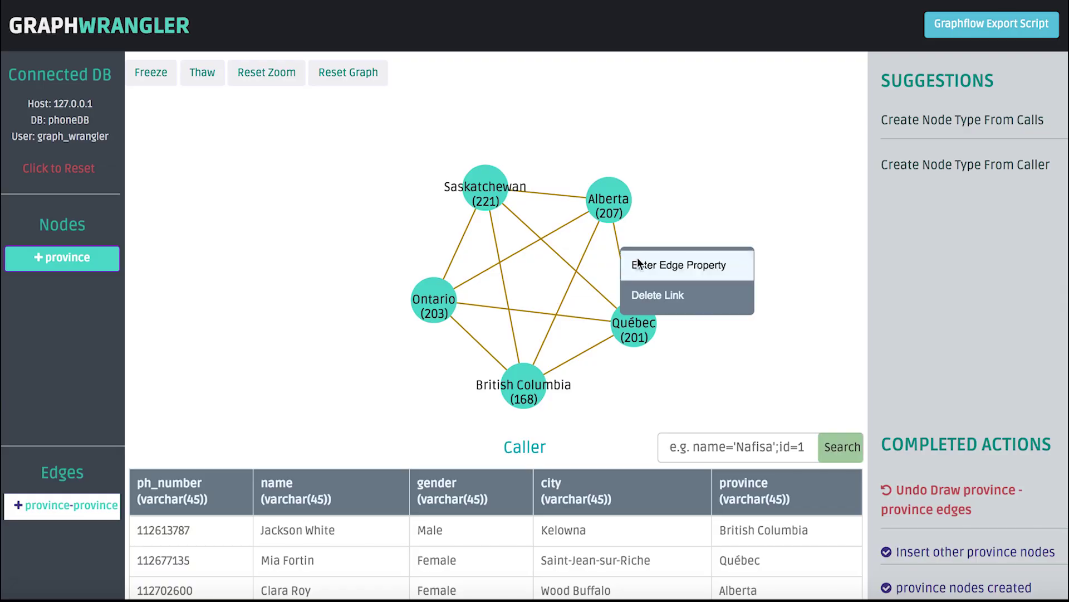
left_click(638, 258)
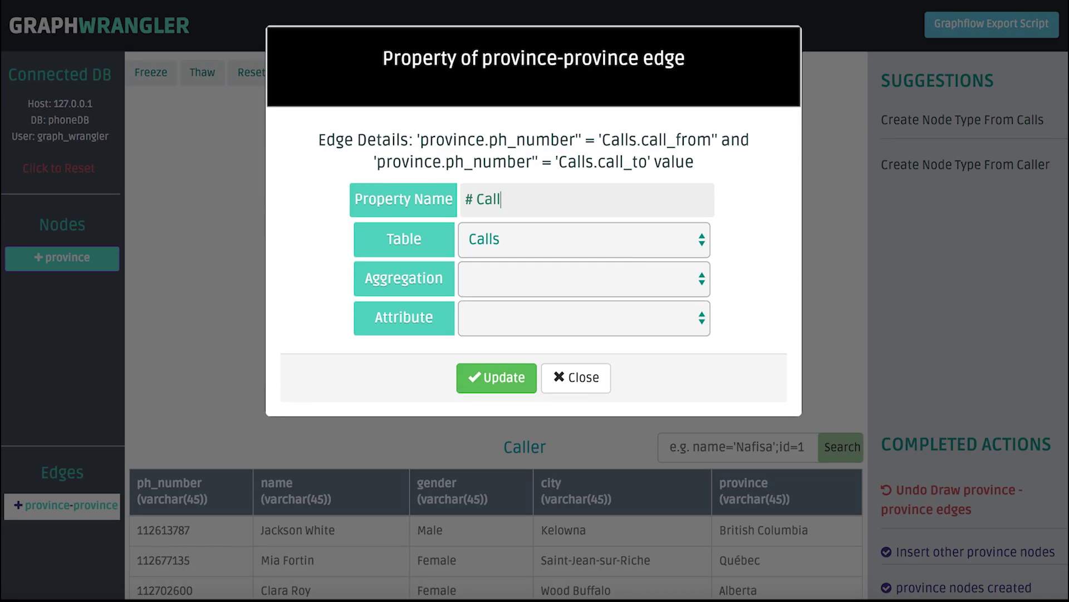
left_click(530, 277)
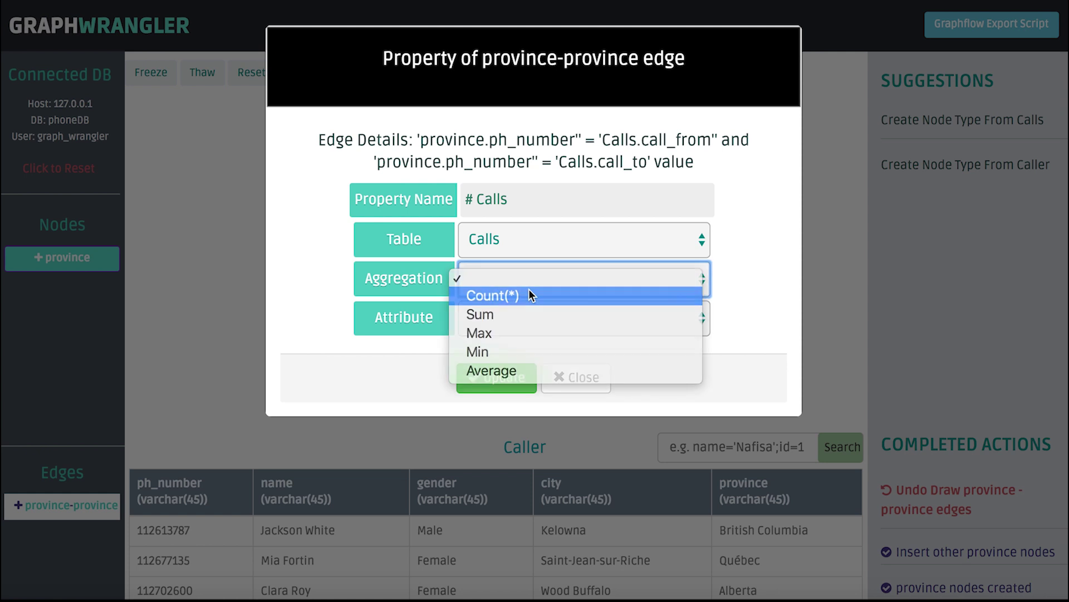
left_click(530, 293)
left_click(502, 379)
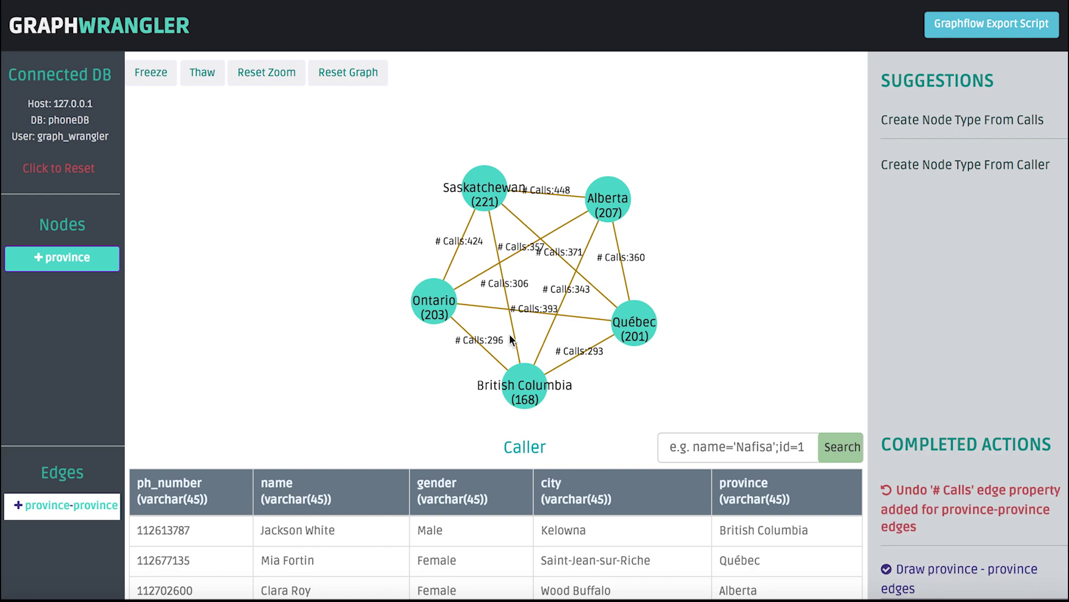
scroll(519, 300, "up", 5)
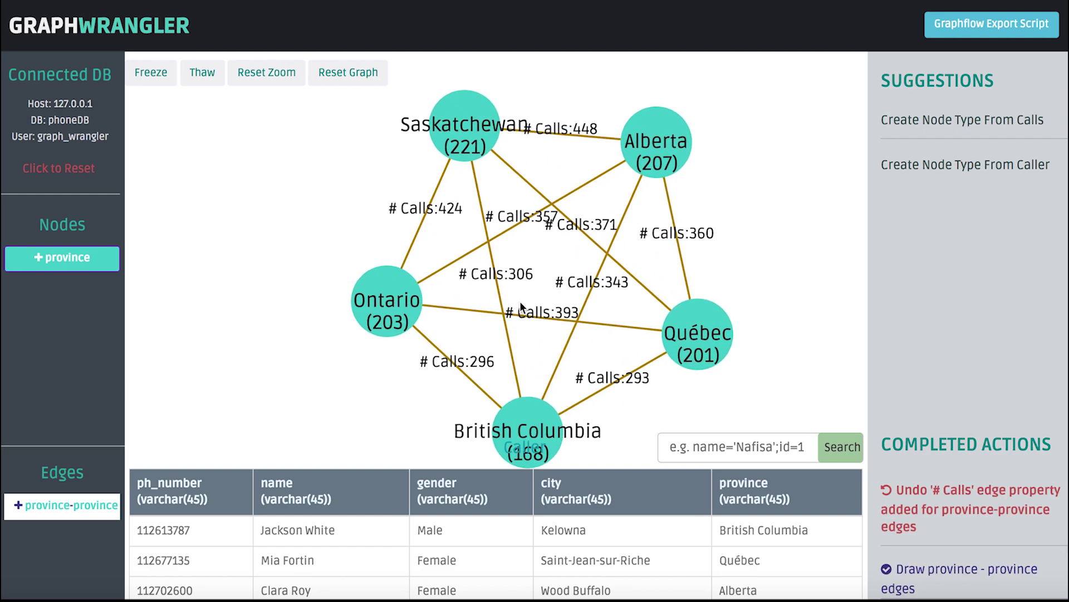
left_click_drag(543, 266, 493, 257)
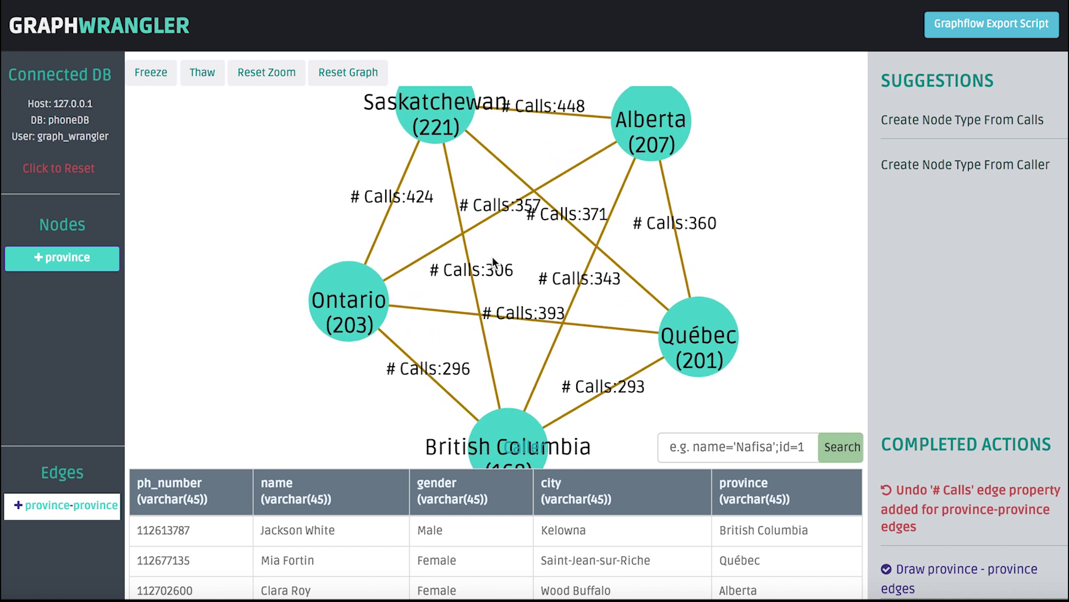
- Undo the # Calls property and the province-province edges, and create a gender node from the Male value in Caller with its lineage count shown
left_click(979, 507)
left_click(979, 507)
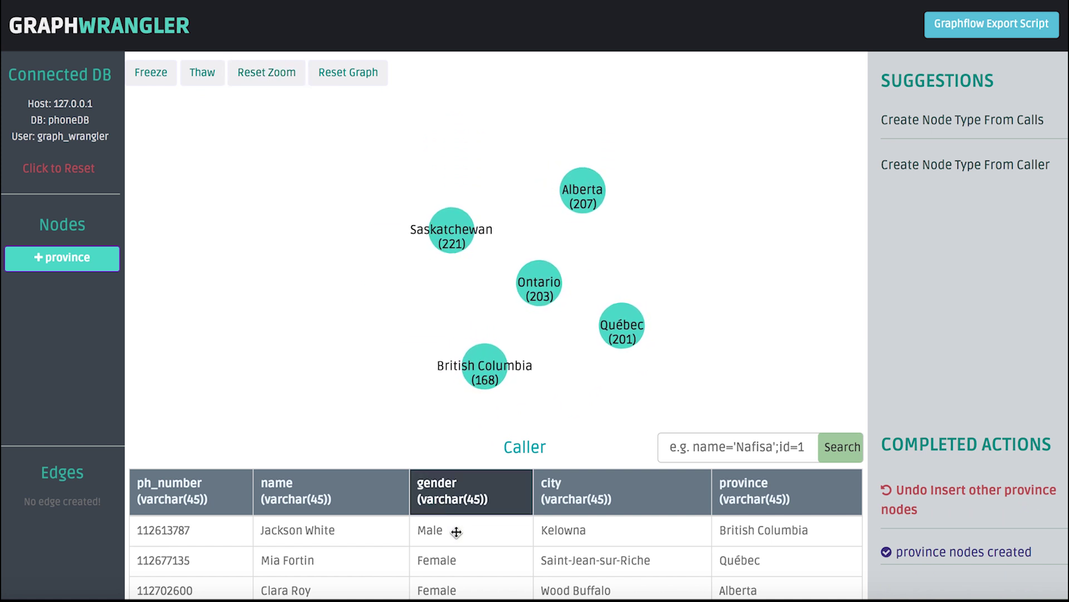
left_click_drag(487, 529, 464, 319)
left_click(472, 218)
left_click(499, 282)
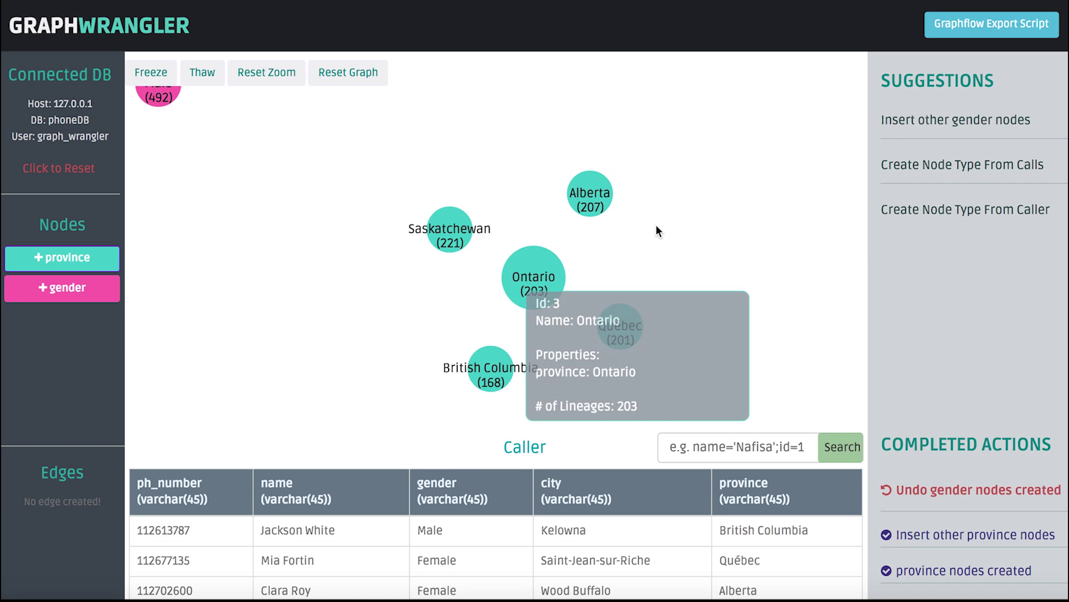
- Insert the other gender nodes and link Ontario to Female using the relationship Calls joining Caller between province and gender
left_click(940, 126)
left_click_drag(552, 304, 445, 252)
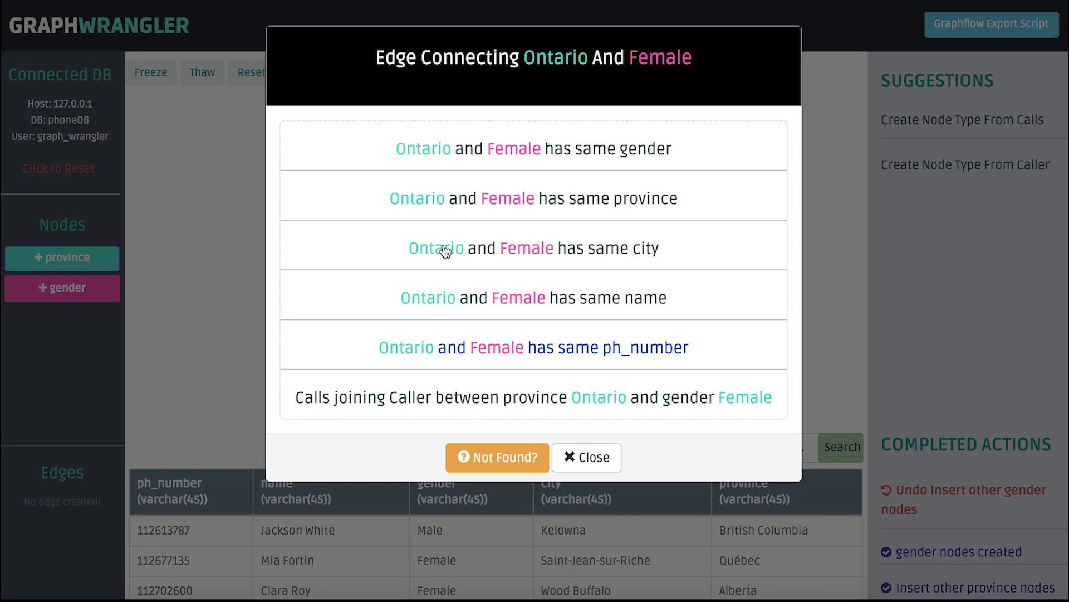
left_click(666, 409)
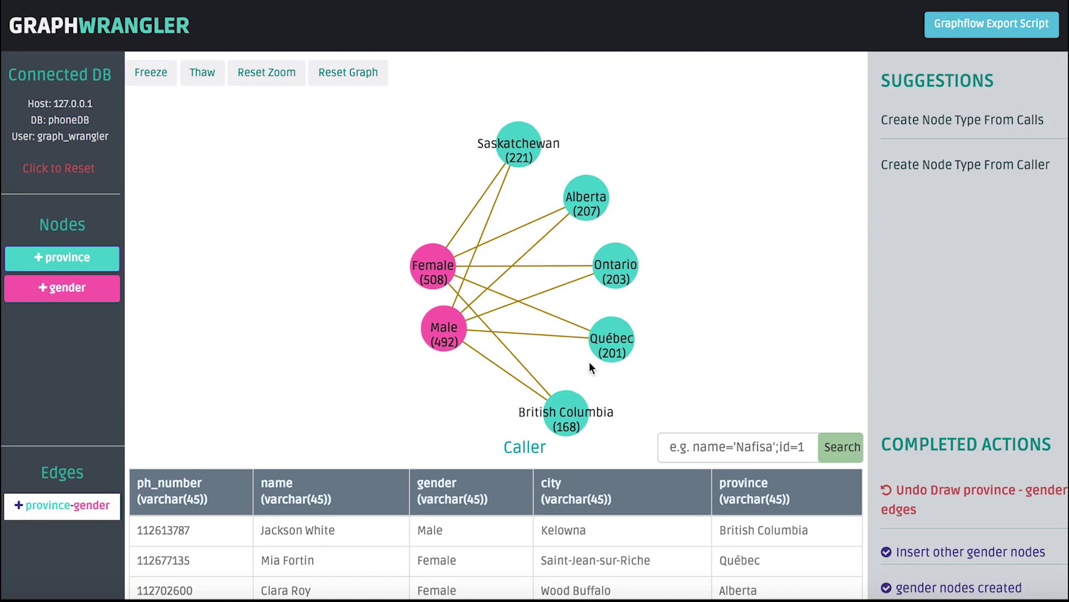
- Add an edge property named # Calls to the province-gender edges, using the Count(*) aggregation on the Calls table
right_click(571, 273)
left_click(597, 281)
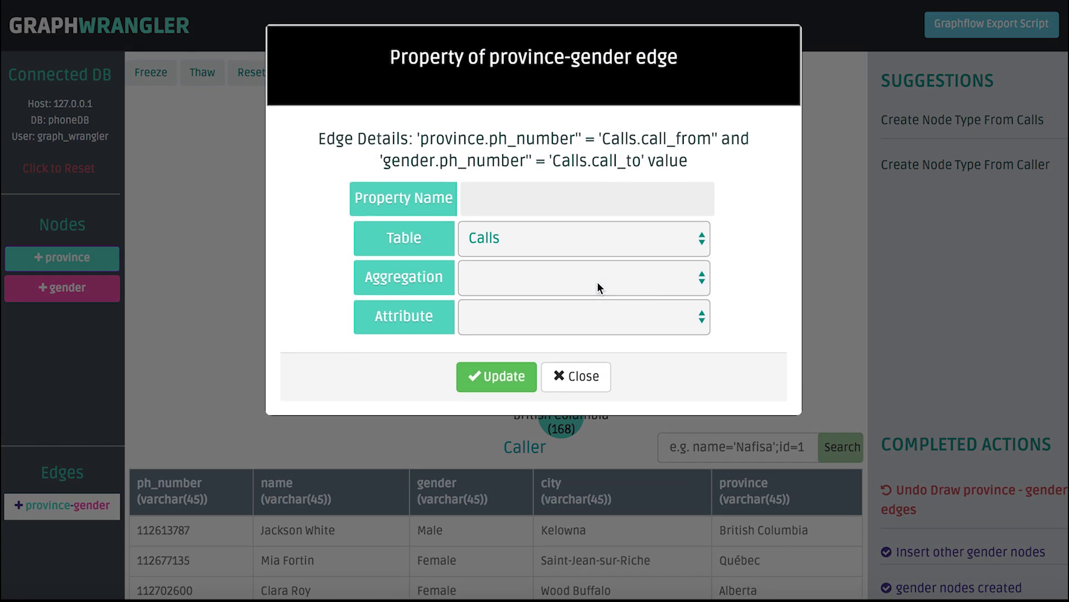
left_click(492, 215)
type("# Calls")
left_click(557, 279)
left_click(506, 352)
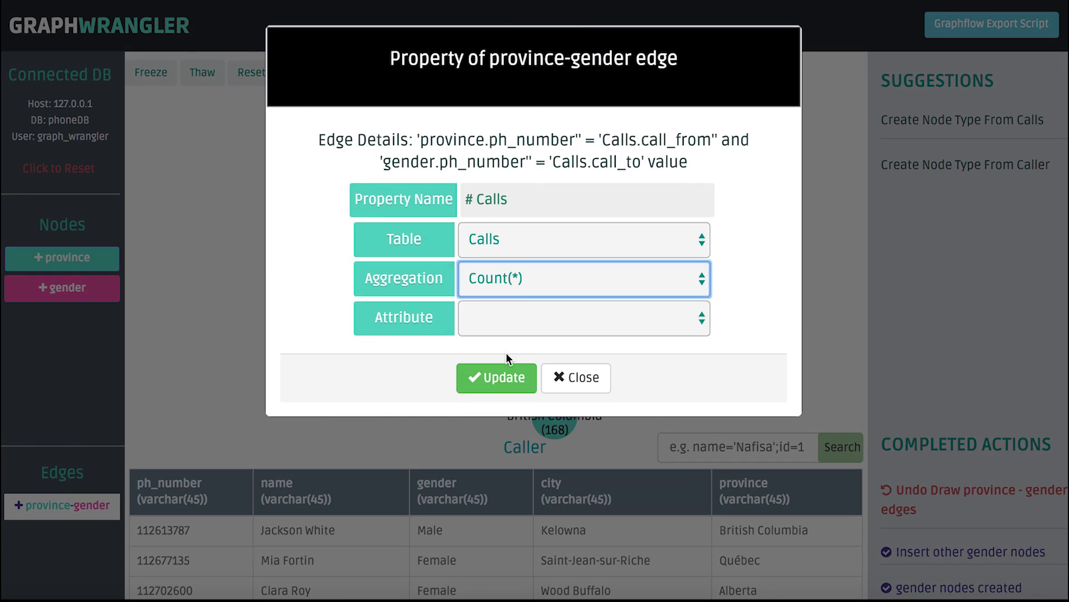
left_click(500, 379)
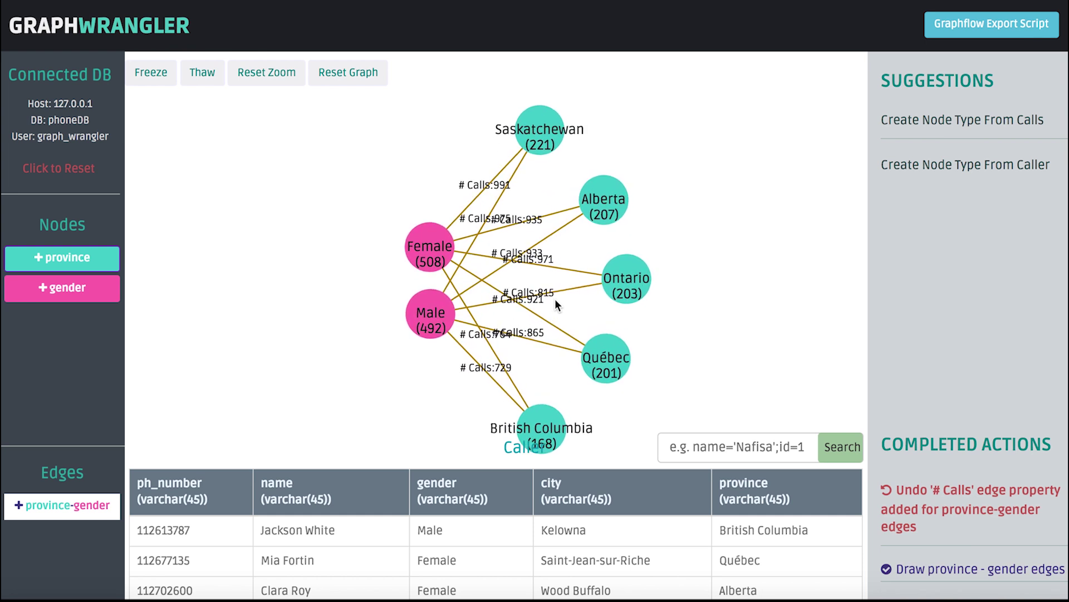
mouse_move(504, 300)
left_click_drag(504, 301, 734, 245)
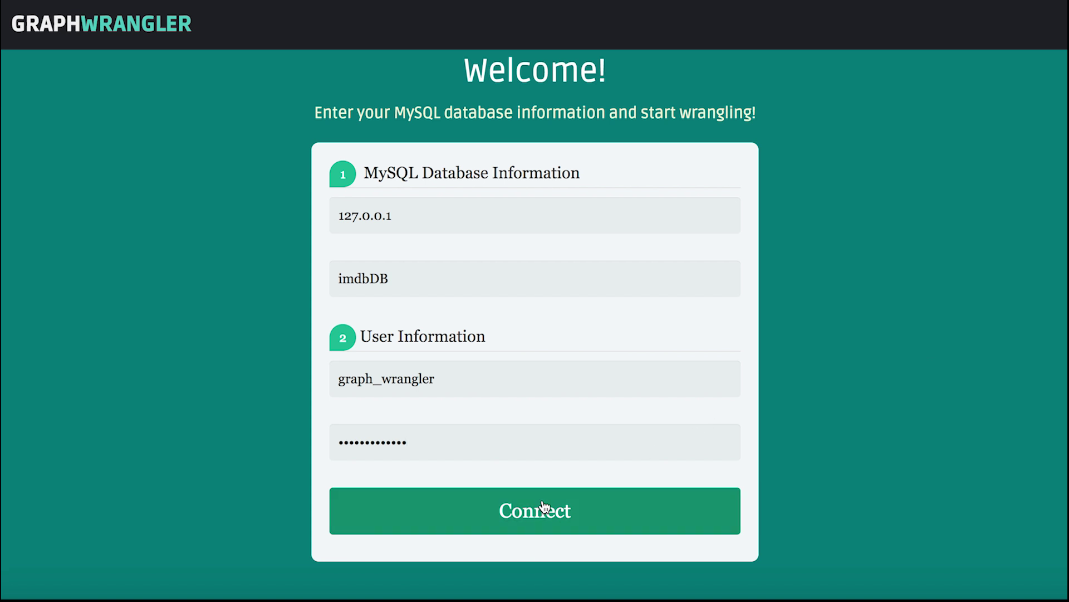
- Connect to the imdbDB database and look through its actors and Casts tables
left_click(509, 517)
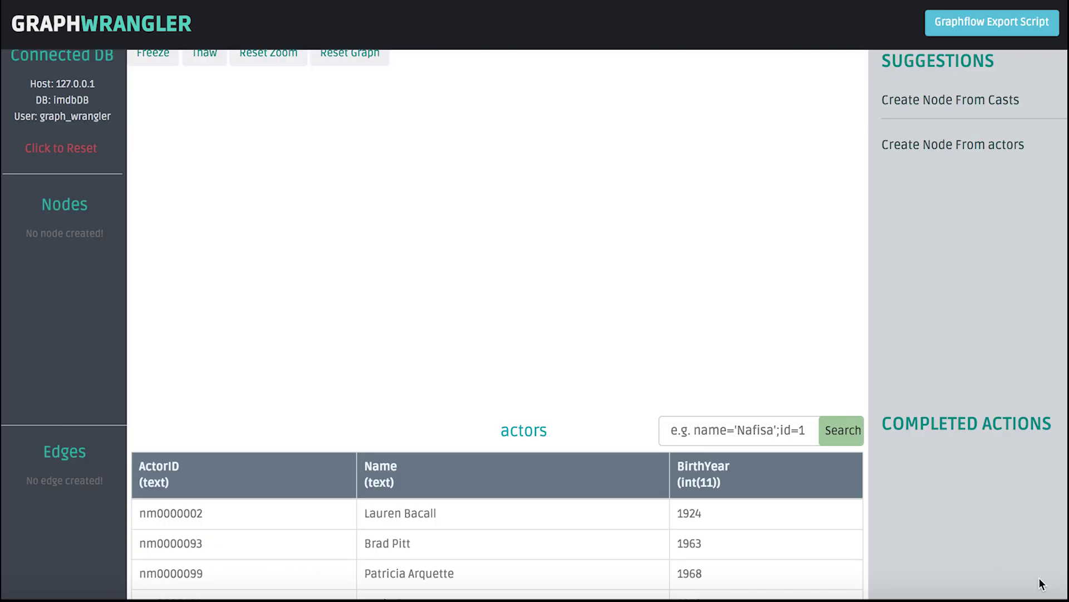
scroll(1014, 564, "up", 1)
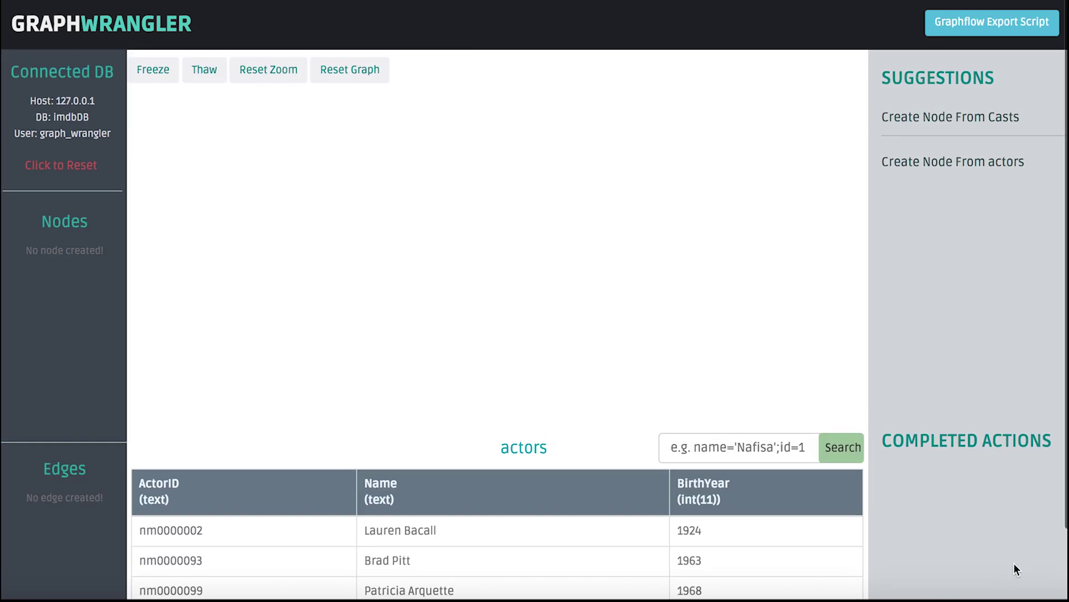
scroll(771, 554, "down", 5)
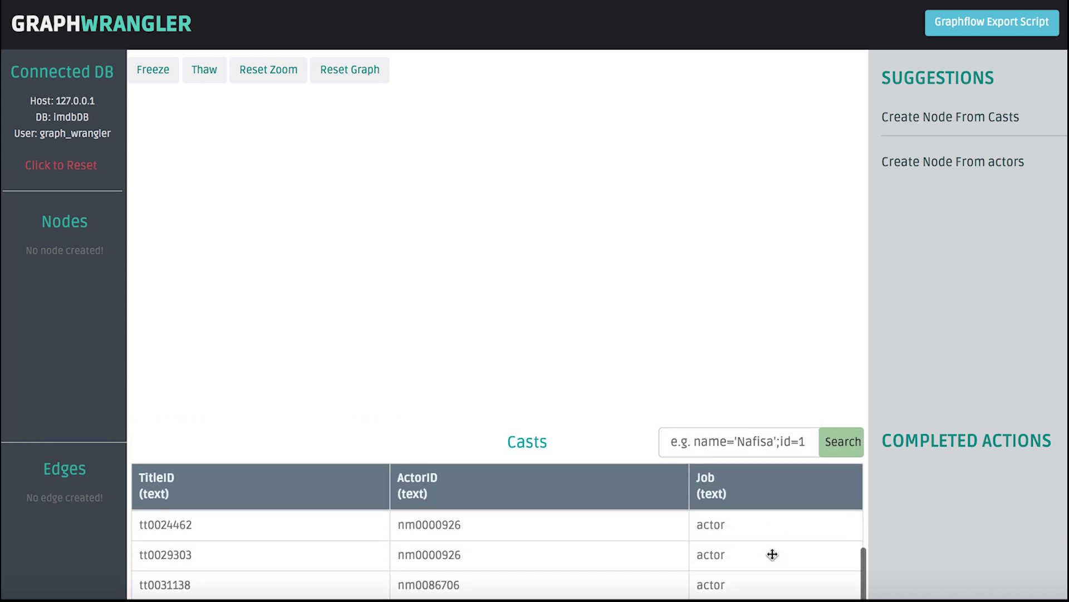
scroll(772, 554, "up", 5)
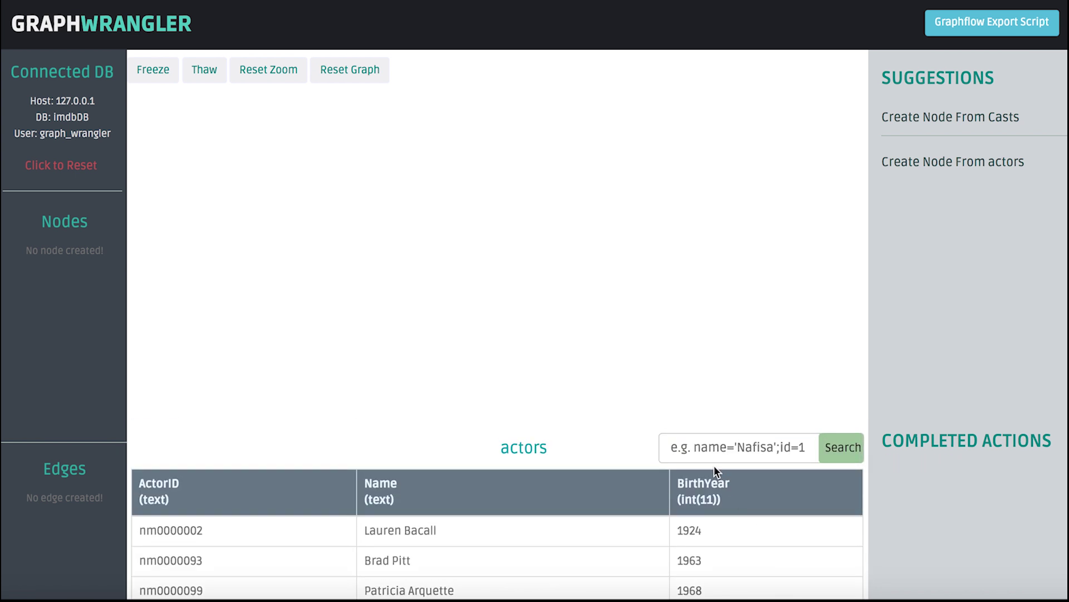
- Search the actors table for Name=Kevin Bacon and create a node of type Actor from that value, labelled by Name
left_click(693, 451)
type("Name=Kevin Bacon")
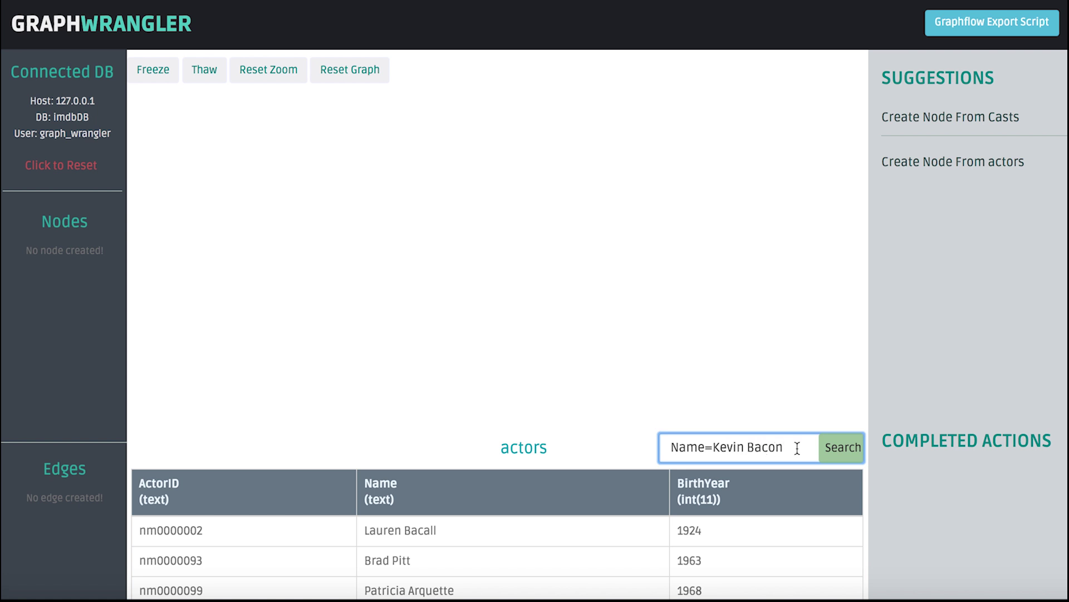
left_click(844, 452)
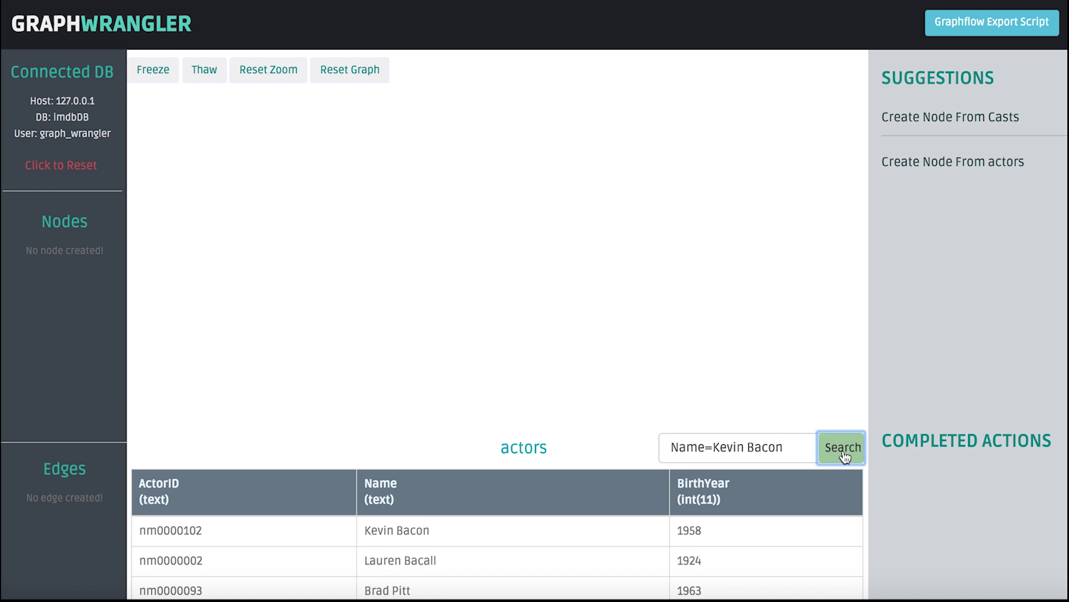
left_click(486, 497)
left_click(498, 529)
key("BackSpace")
key("BackSpace")
key("BackSpace")
key("BackSpace")
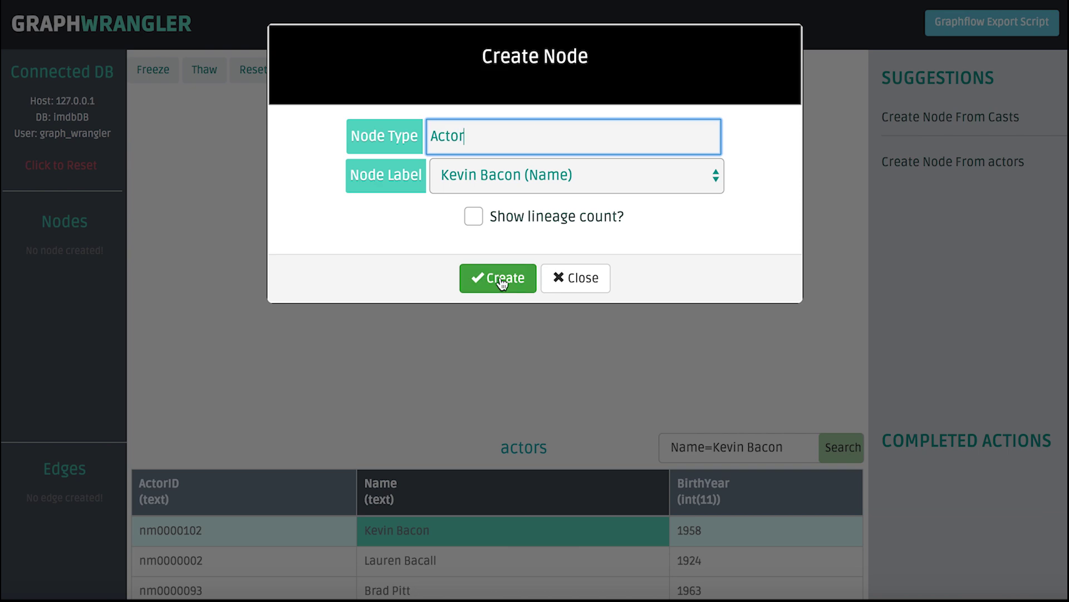
left_click(502, 282)
- Find Name=Pierce Brosnan in the actors table, add it as an Actor node, and link Kevin Bacon to it through Casts for same TitleID
left_click(713, 446)
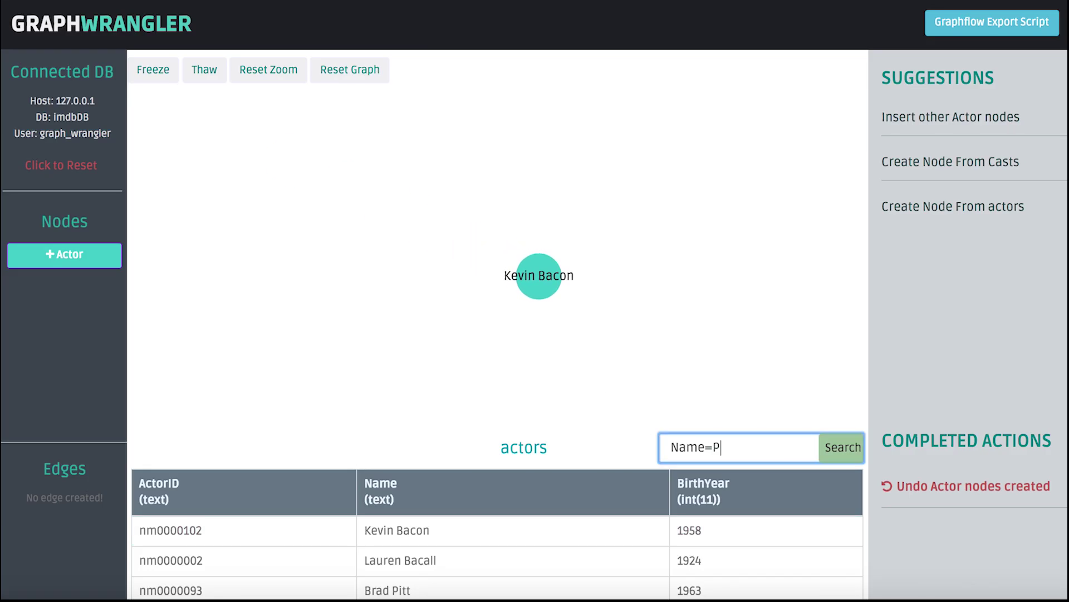
left_click(852, 454)
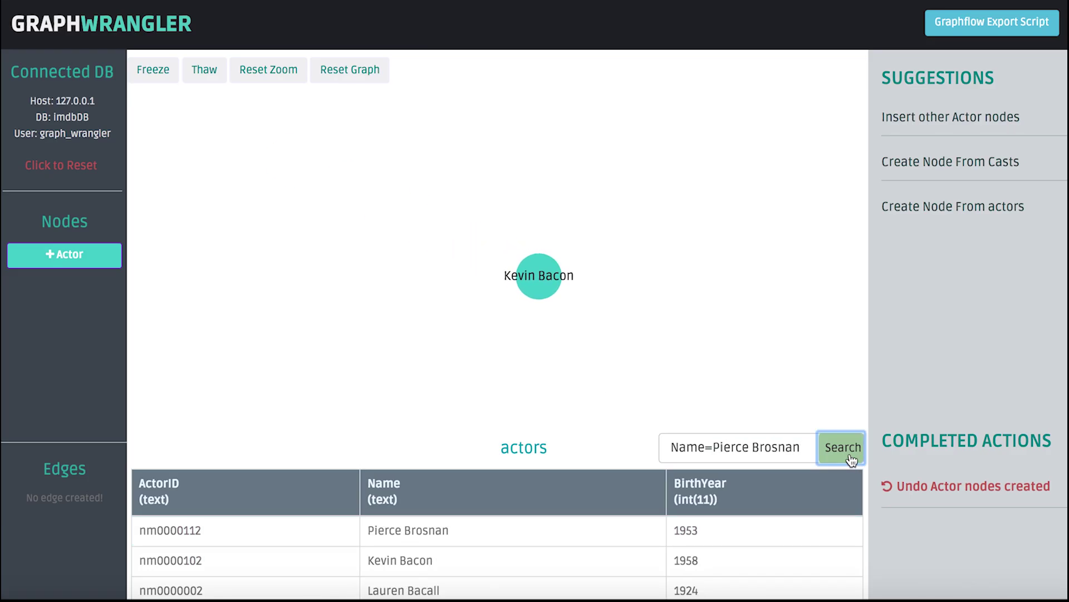
left_click_drag(472, 533, 488, 390)
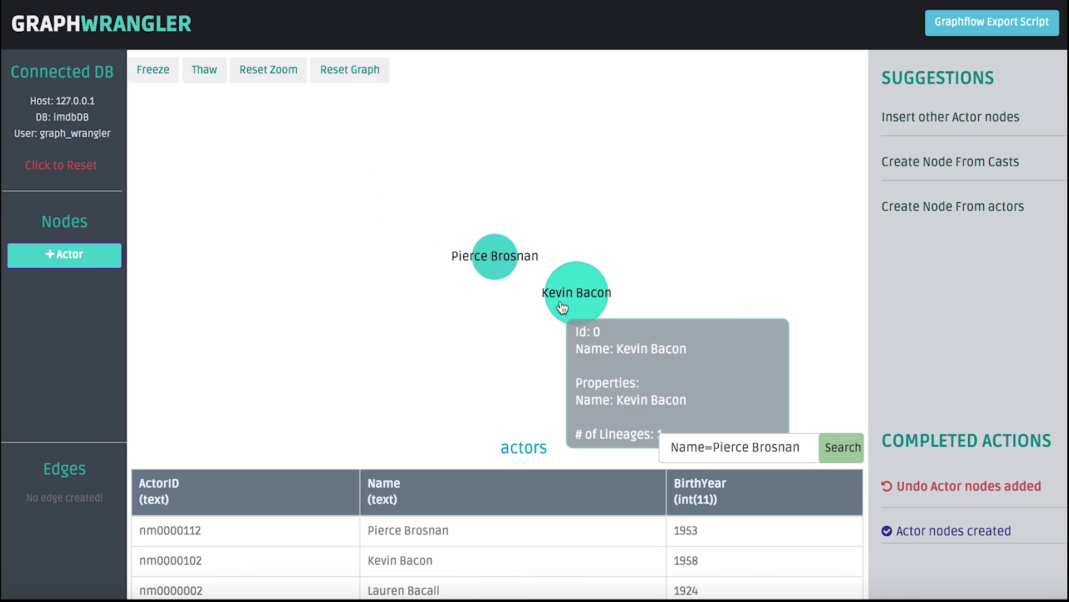
left_click_drag(564, 304, 506, 269)
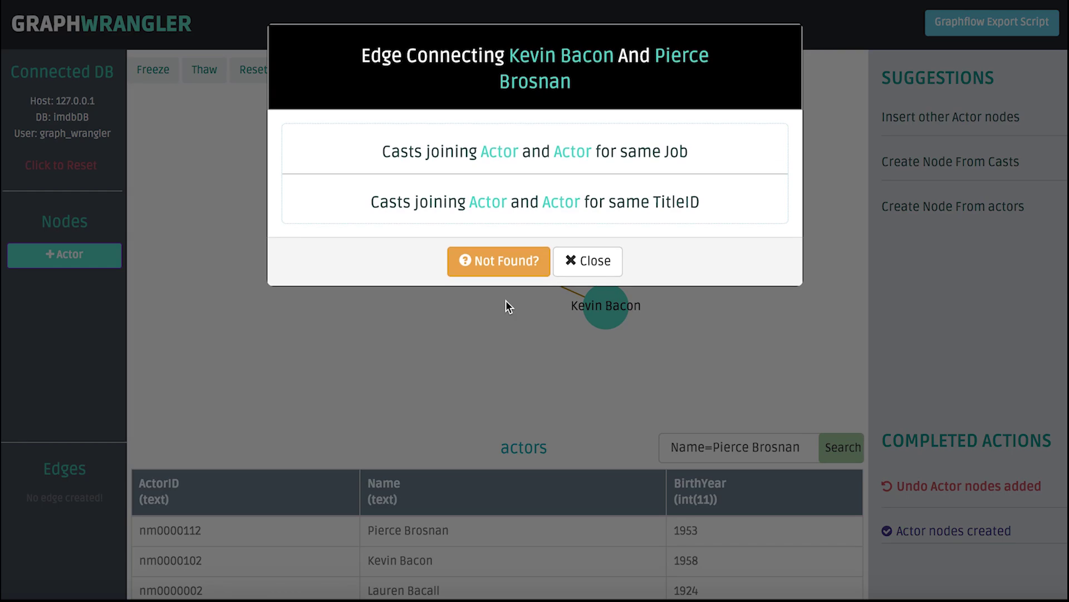
left_click(581, 209)
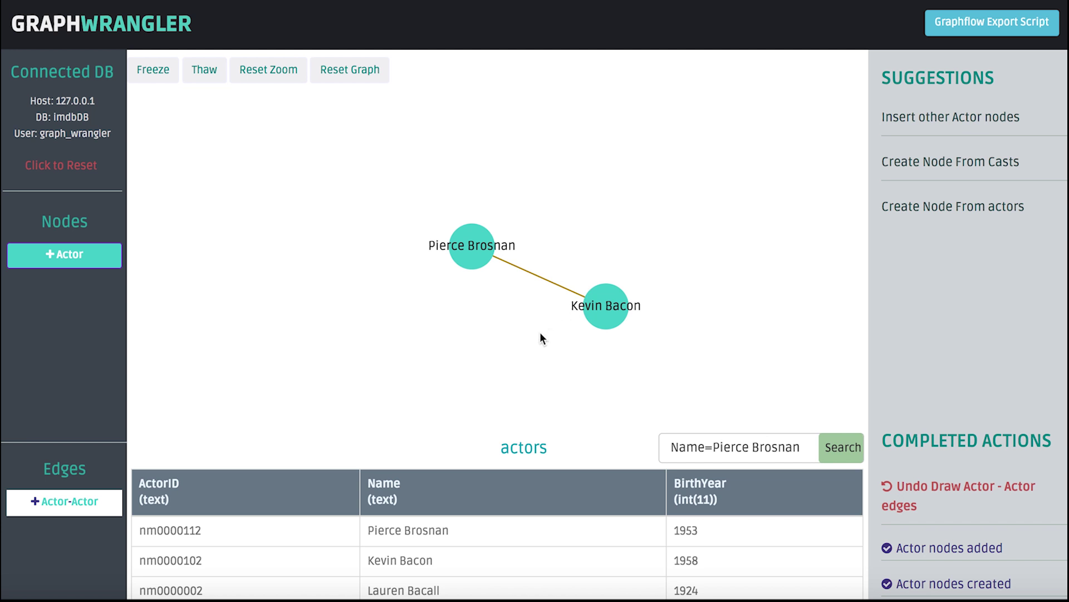
- Add an edge property named # Movies to the Actor-Actor edge, using the Count(*) aggregation on the Casts table
right_click(566, 291)
left_click(598, 305)
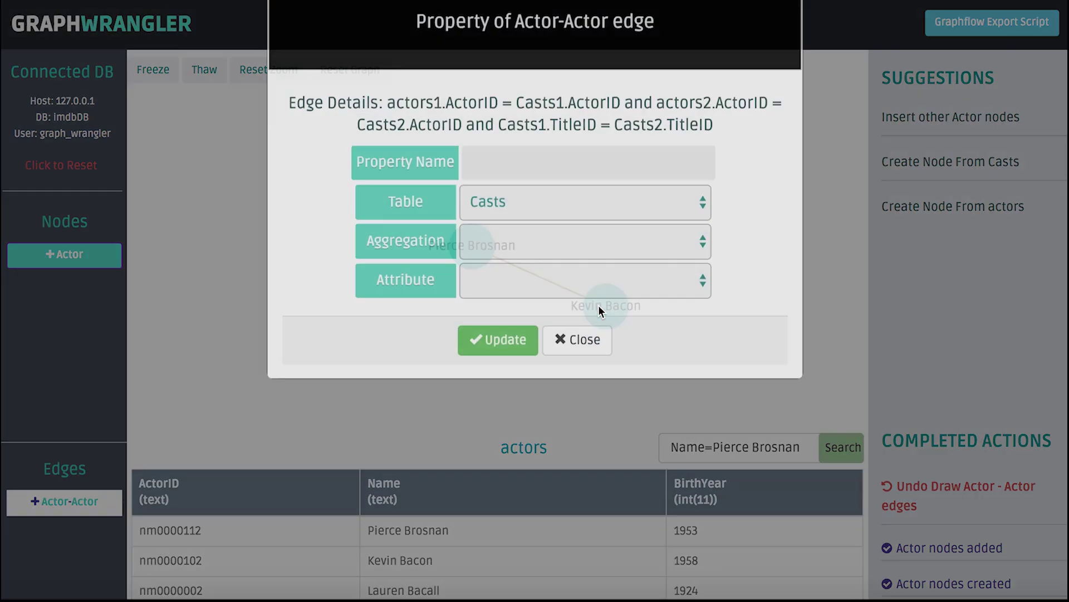
type("# Movies")
left_click(530, 289)
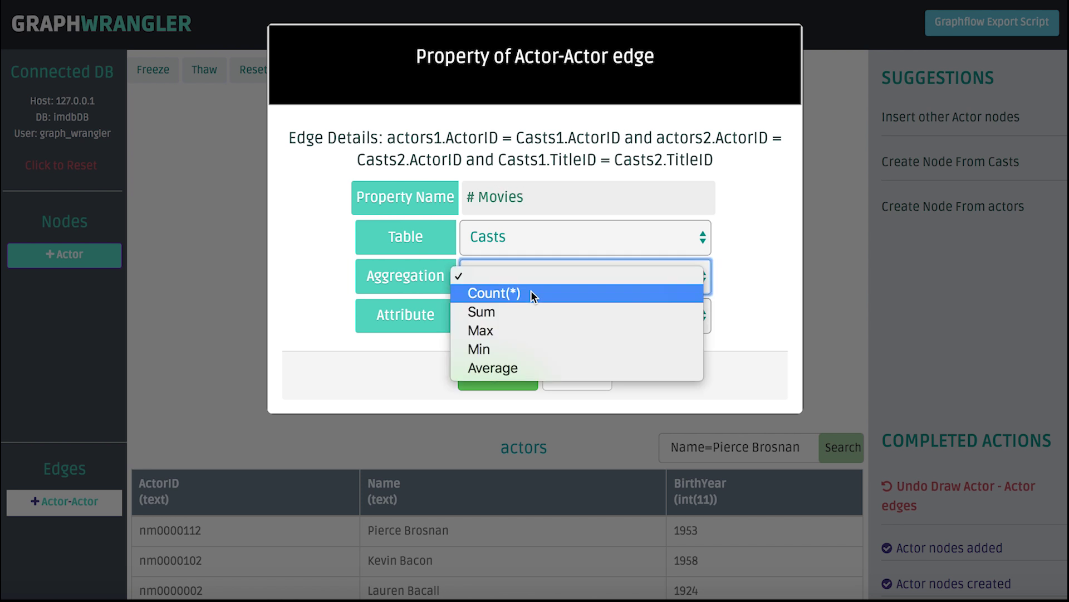
left_click(530, 291)
left_click(504, 385)
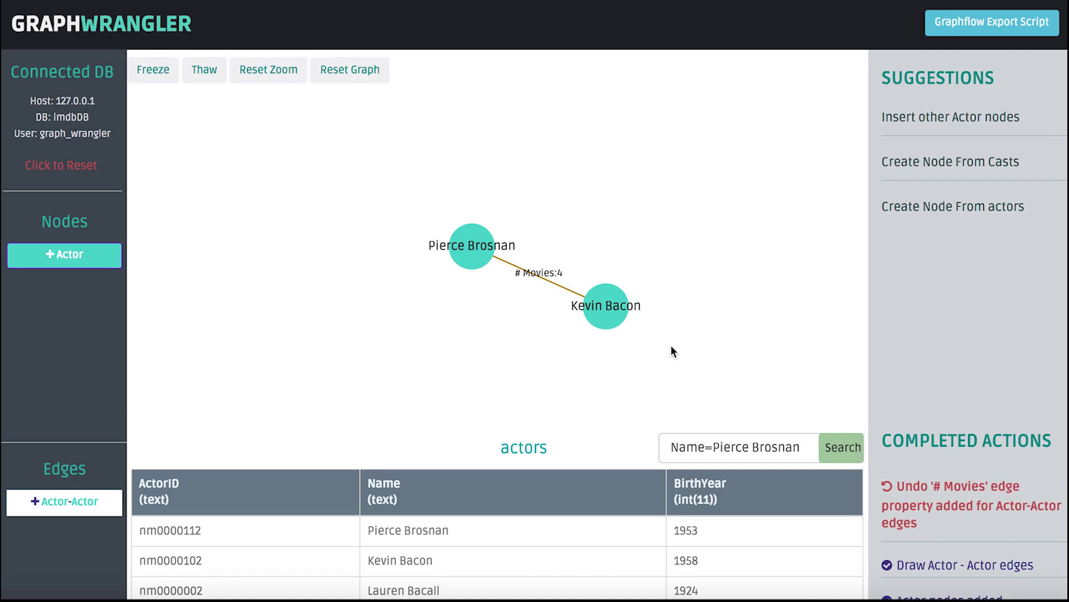
scroll(670, 346, "up", 3)
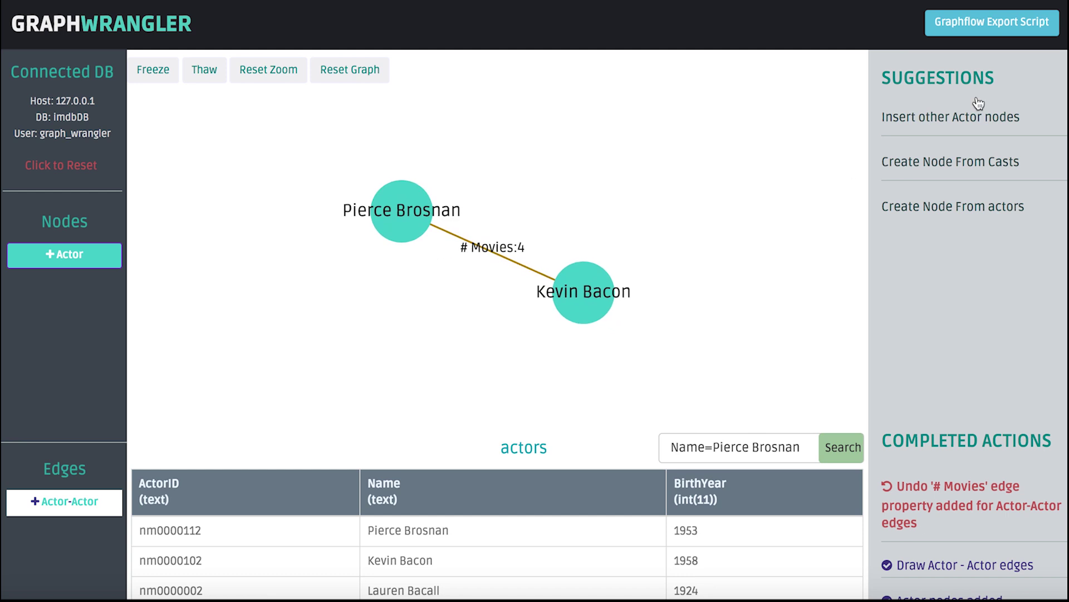
- Generate the Graphflow export script for the Actor graph and download it
left_click(978, 29)
scroll(786, 305, "down", 1)
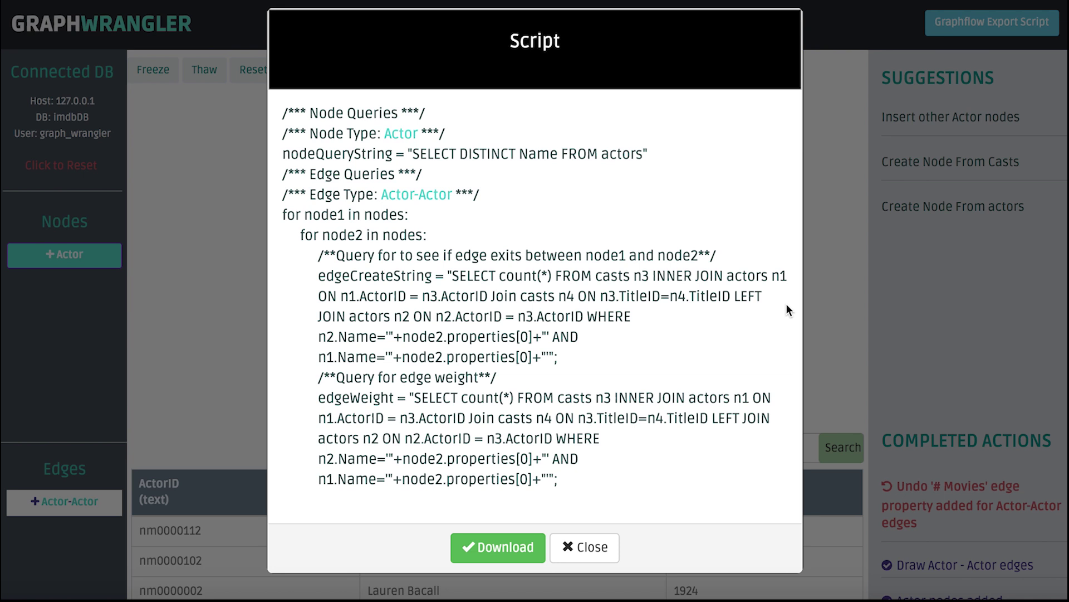
left_click(488, 549)
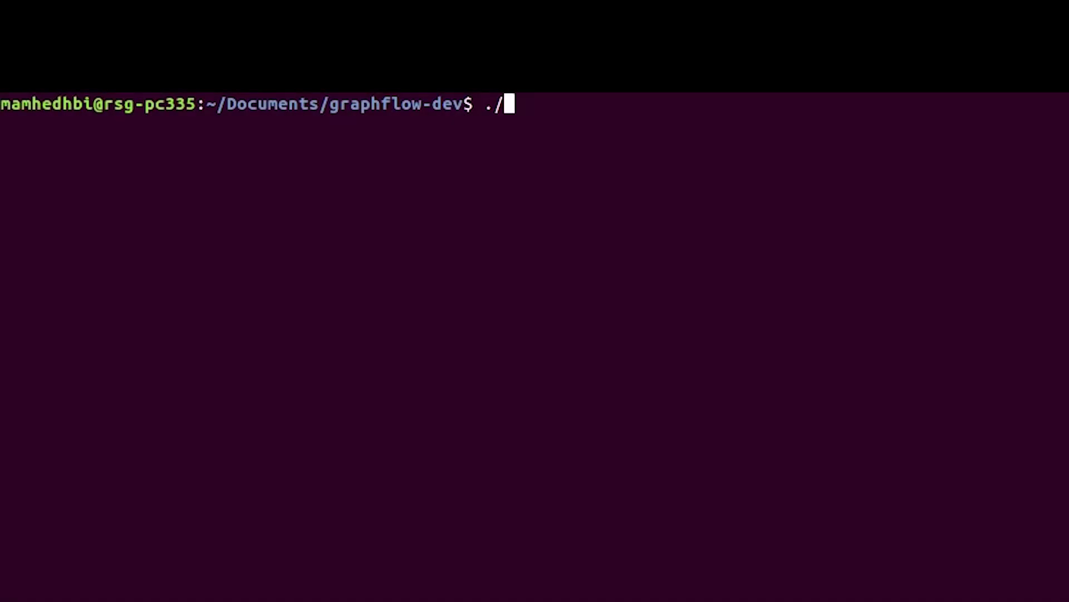
- In the terminal, run ./build/install/graphflow/bin/graphflow-cli and load the graph from CSVFilesForGraphflow.zip in the home Desktop folder with separator ','
type("build/install/graphflow/bin/graphflow-cli")
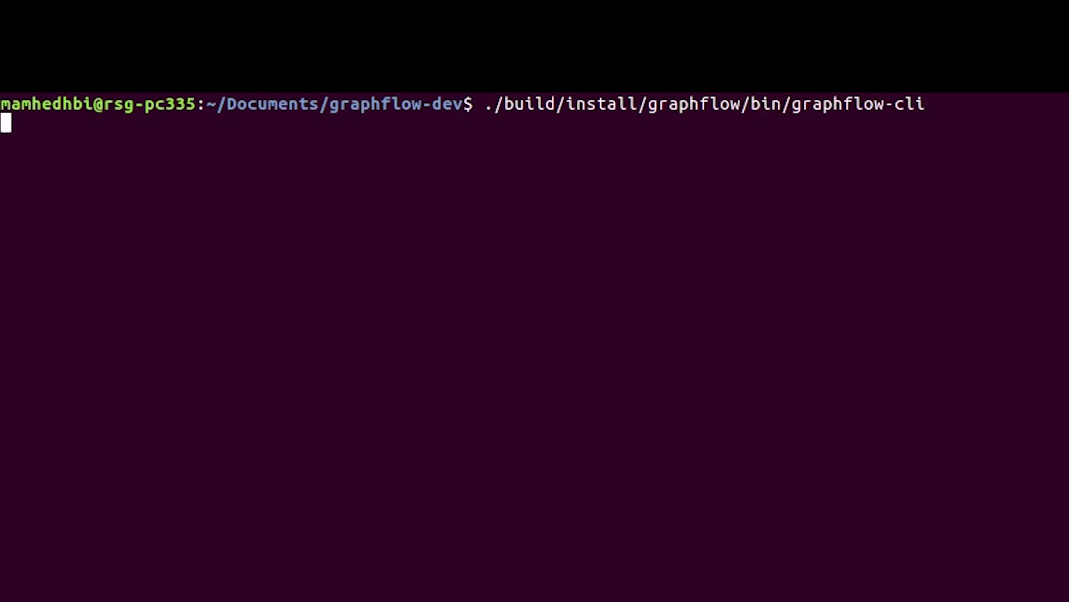
key("Return")
type("load from z")
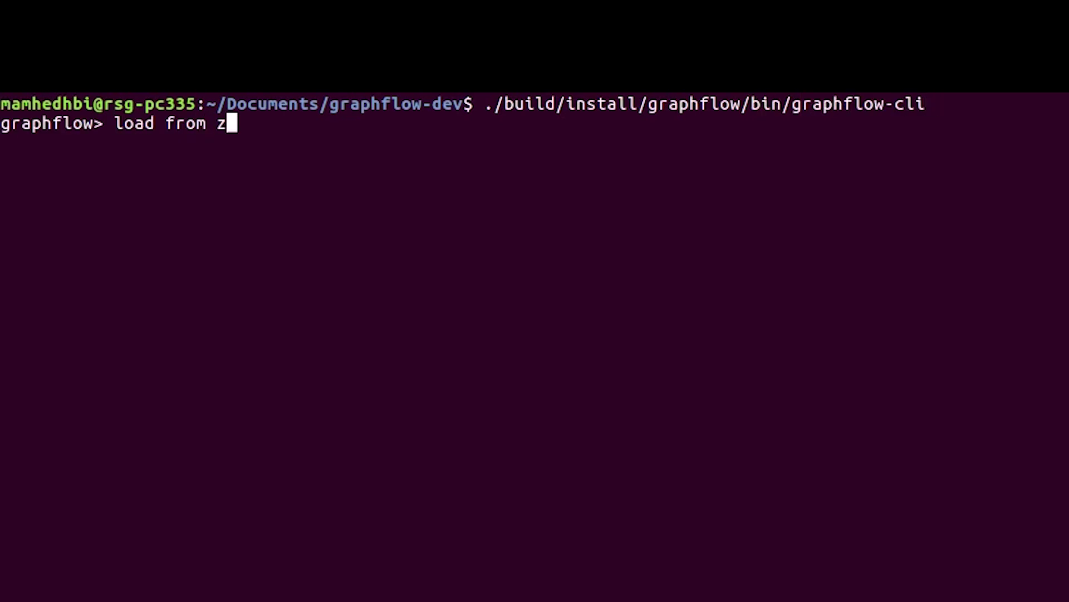
type("ip \"/home/mamhedhbi/Des")
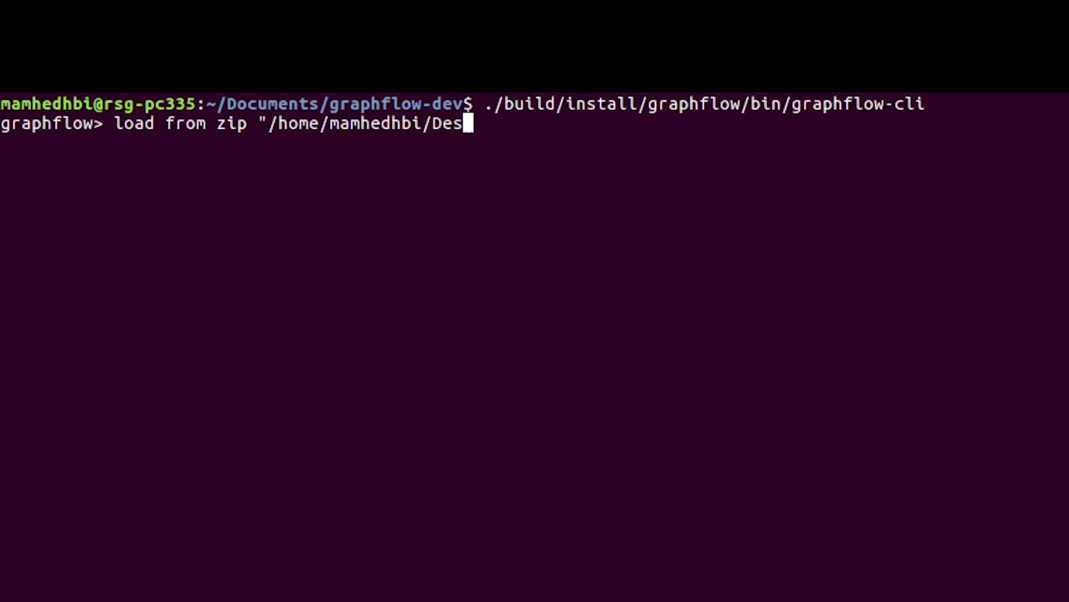
type("ktop/CSVFilesForGraphflow.zi")
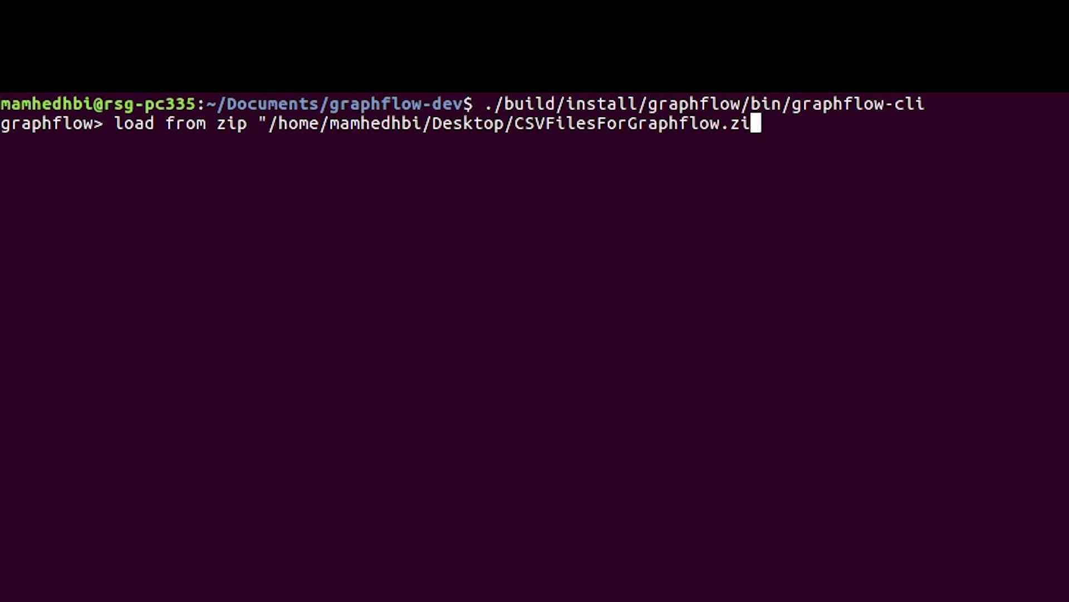
type("p\" separator ',';")
key("Return")
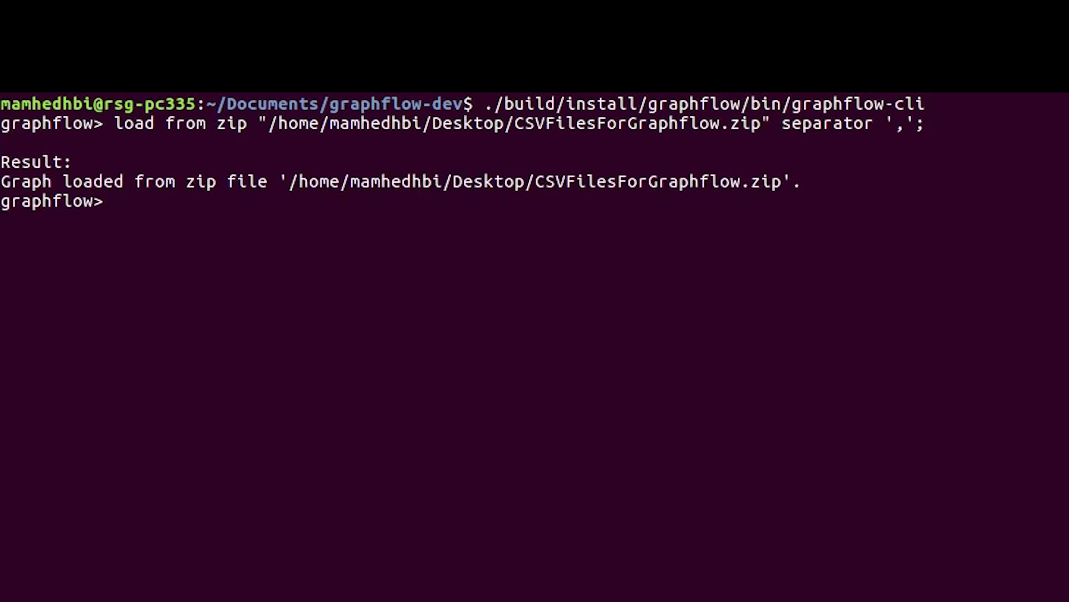
- Query the shortest path from Kevin Bacon to Susan Sarandon, returning "Name" for vertices "Actor", and exit the Graphflow prompt
type("shortest path (a, b) ")
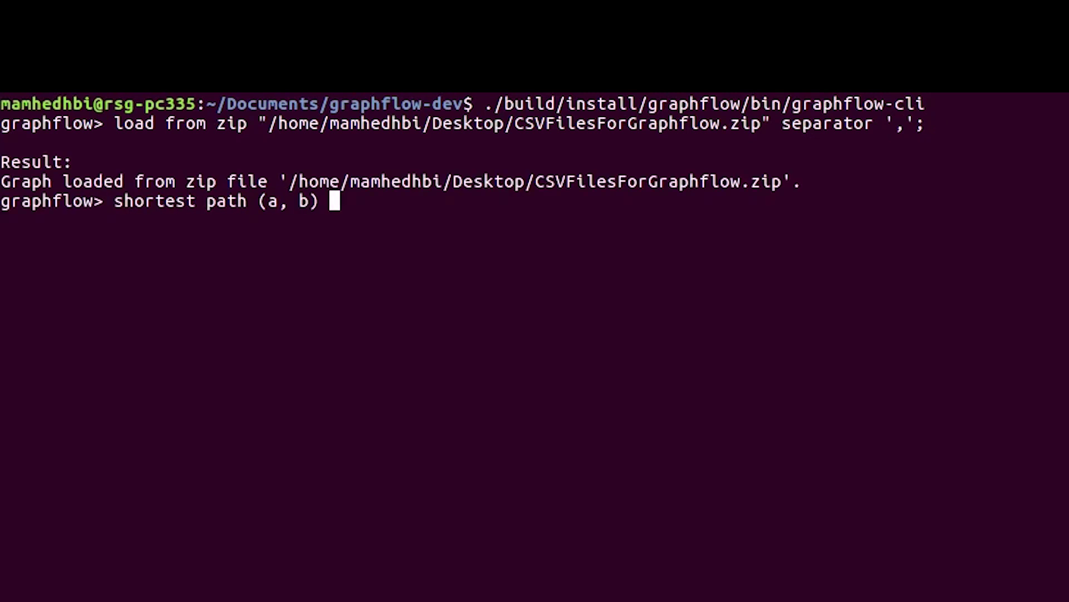
type("where a.Name=\"Kevin Bacon\" and b.Name=\"Susan Sarandon\" RETURN")
key("Return")
type("\"Name\" for vertices \"Actors")
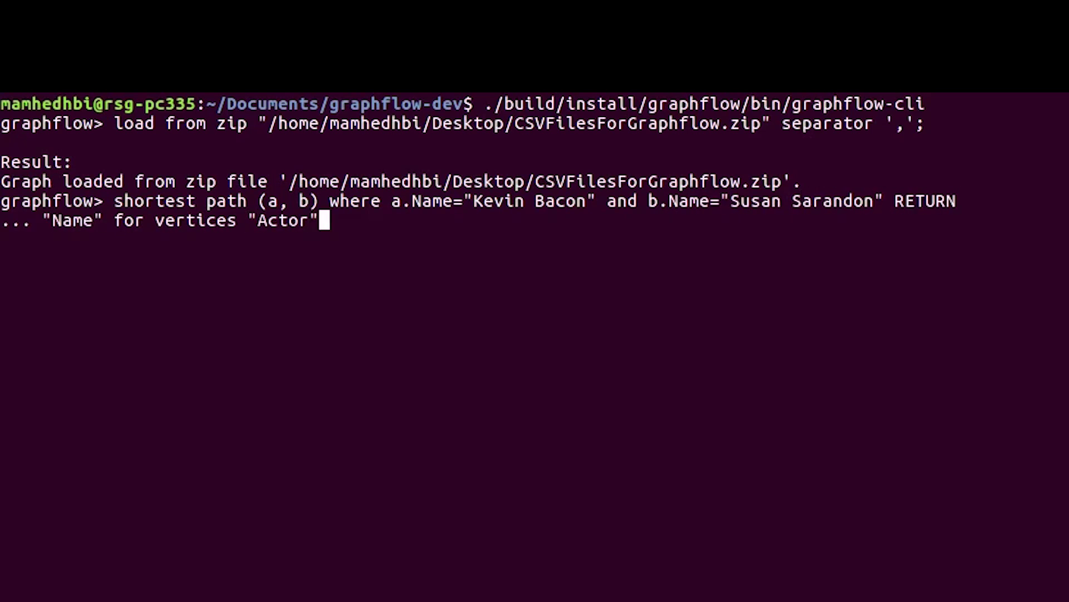
type(";")
key("Return")
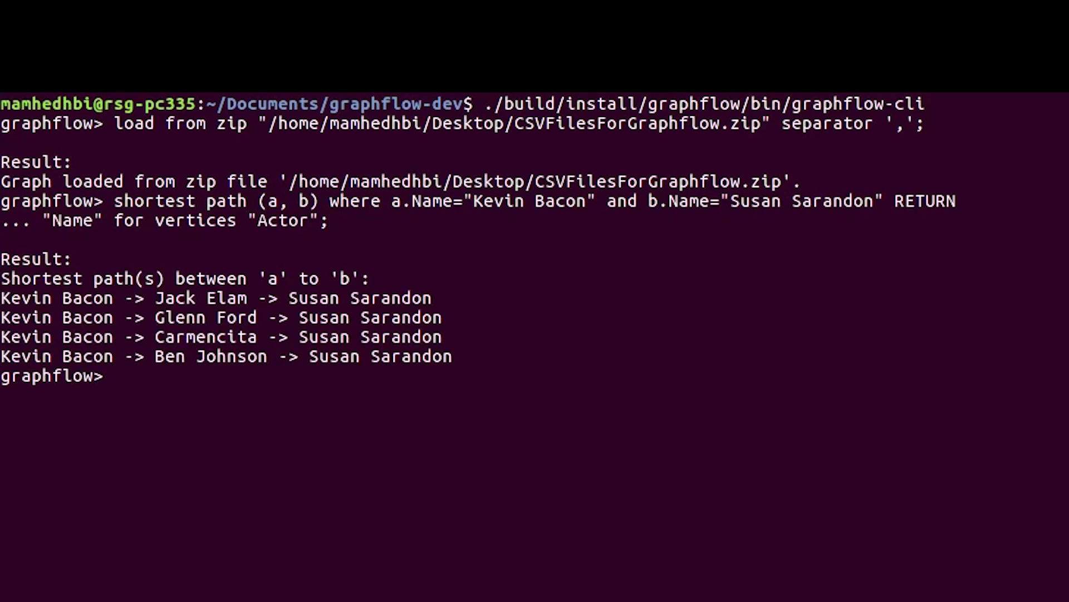
type("exit;")
key("Return")
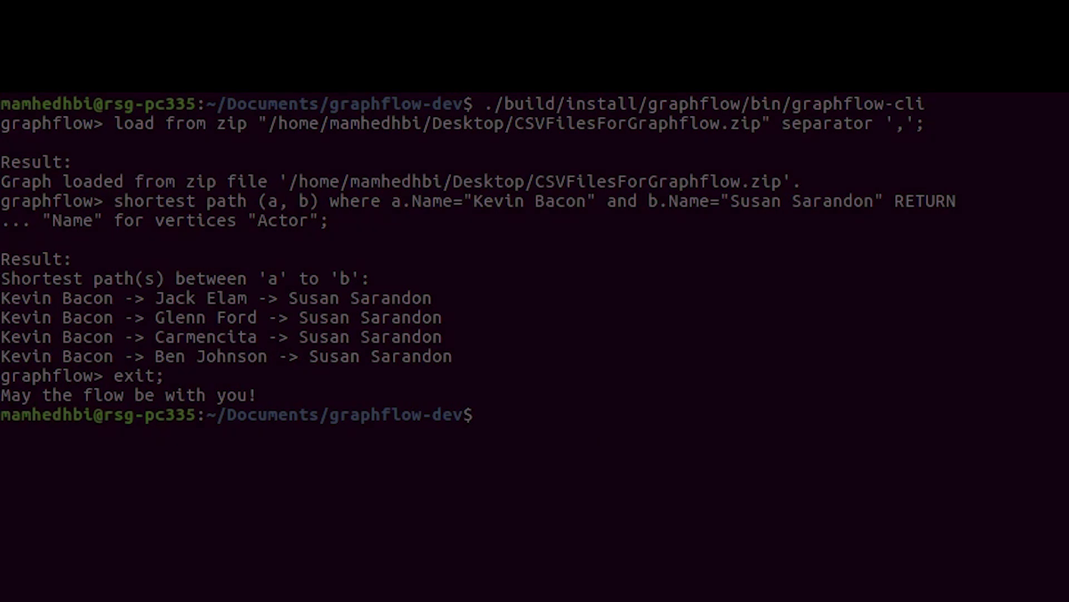